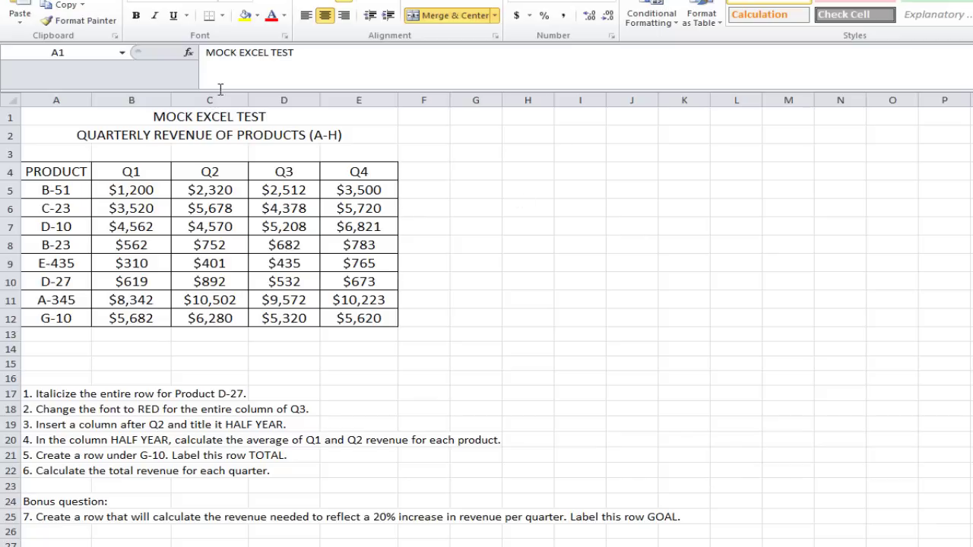
# Step: Select the D-27 row from name through Q4 and toggle italic on and off with Ctrl+I
pyautogui.click(221, 117)
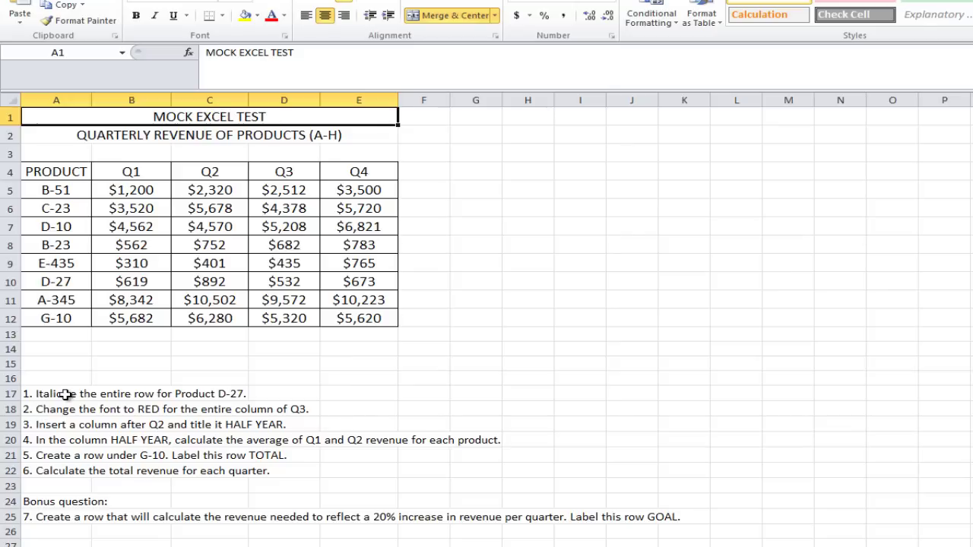
pyautogui.click(44, 283)
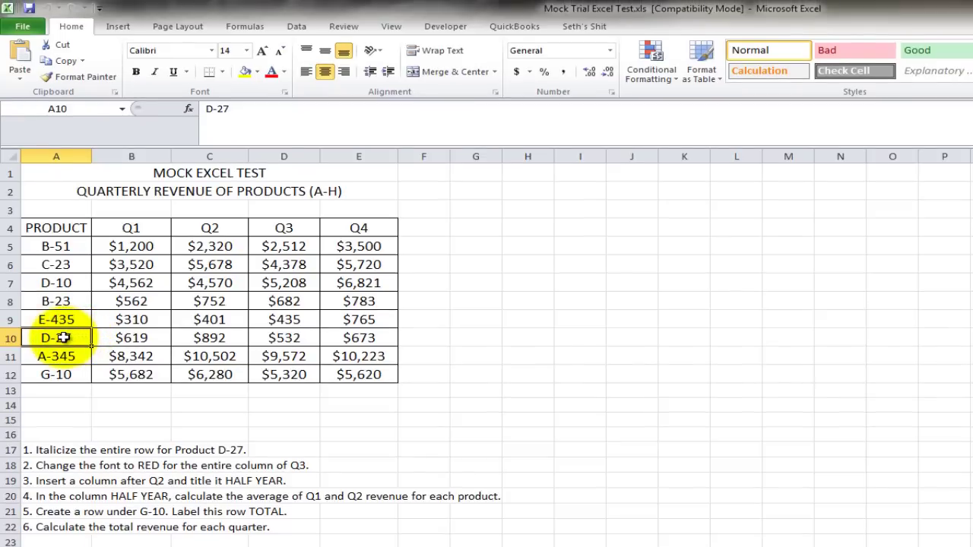
pyautogui.moveTo(43, 316); pyautogui.dragTo(341, 314)
pyautogui.moveTo(365, 359); pyautogui.dragTo(384, 361)
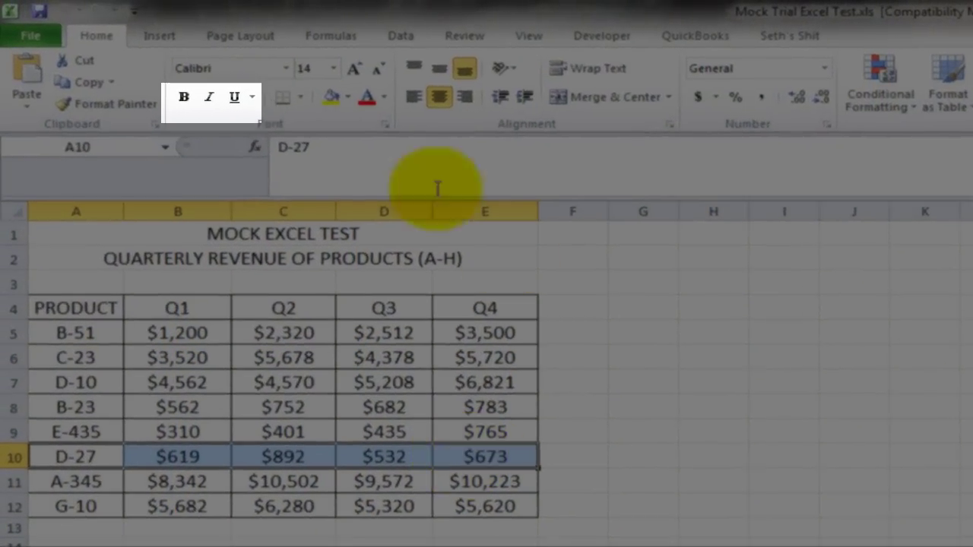
pyautogui.click(211, 101)
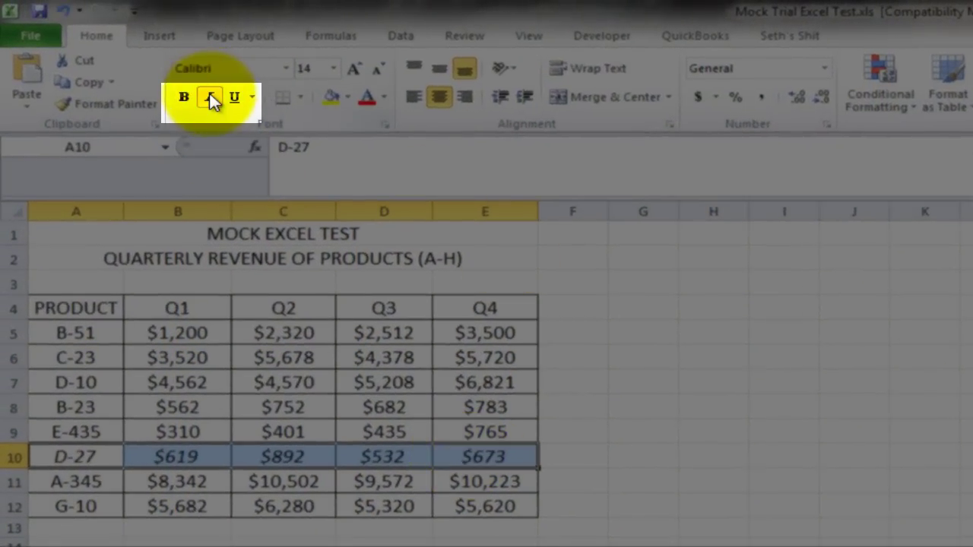
pyautogui.hotkey('ctrl', 'i')
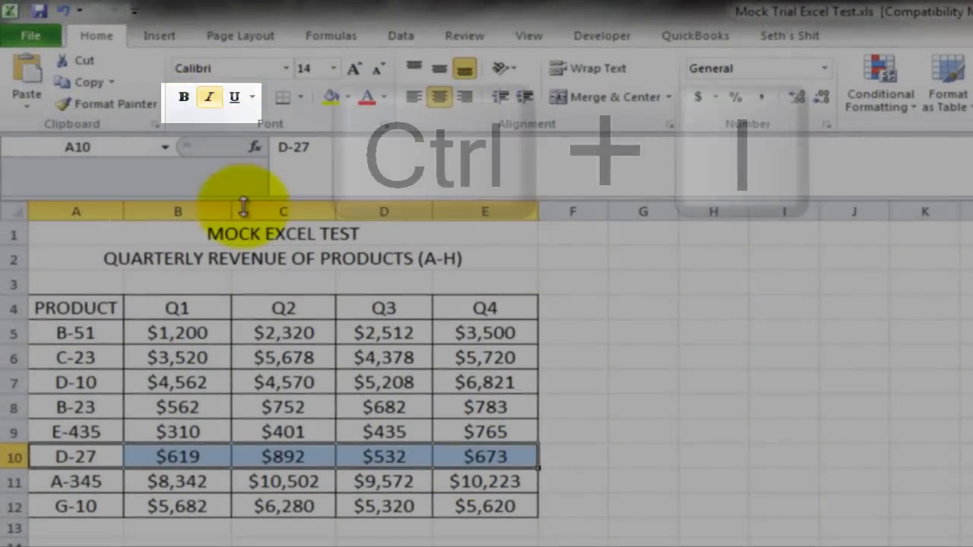
pyautogui.hotkey('ctrl', 'i')
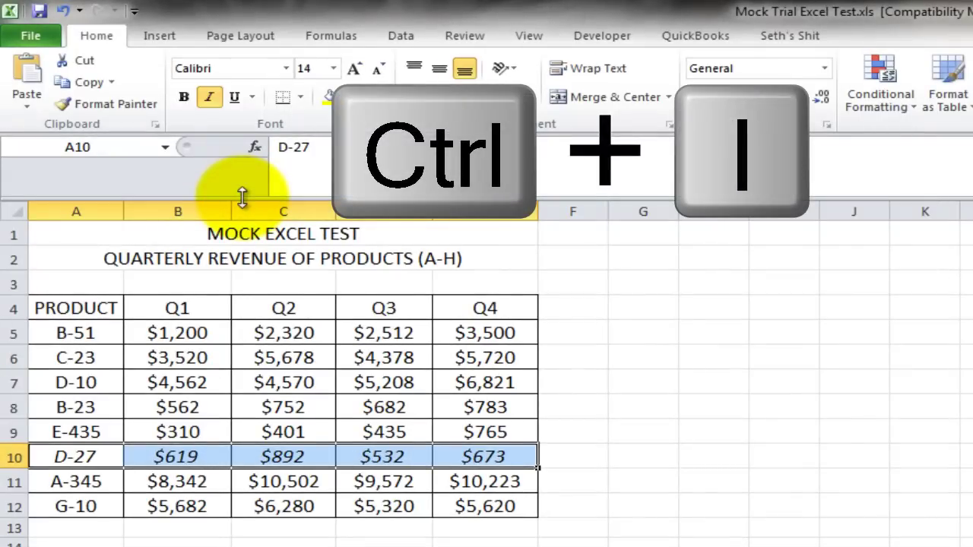
pyautogui.hotkey('ctrl', 'i')
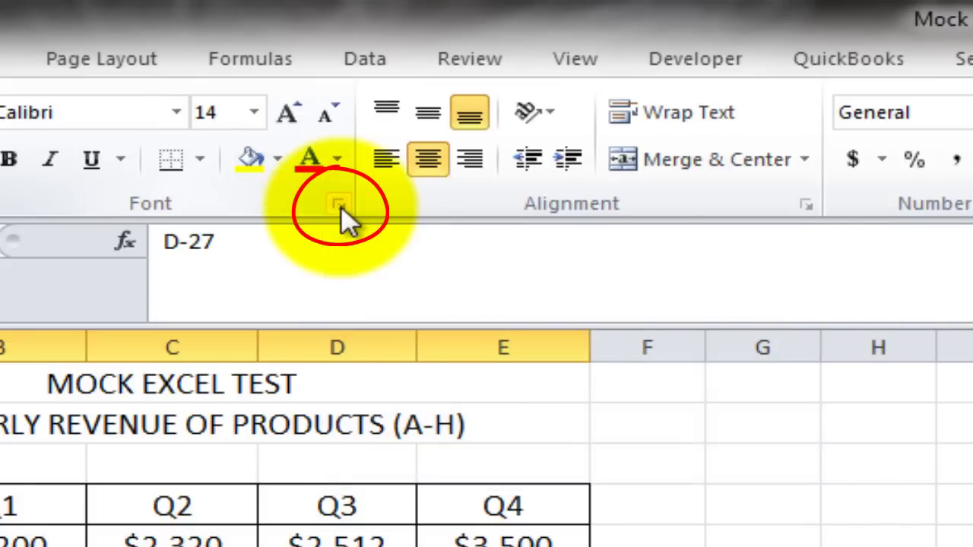
# Step: Apply the Italic font style to the D-27 row through the Format Cells font dialog
pyautogui.click(339, 205)
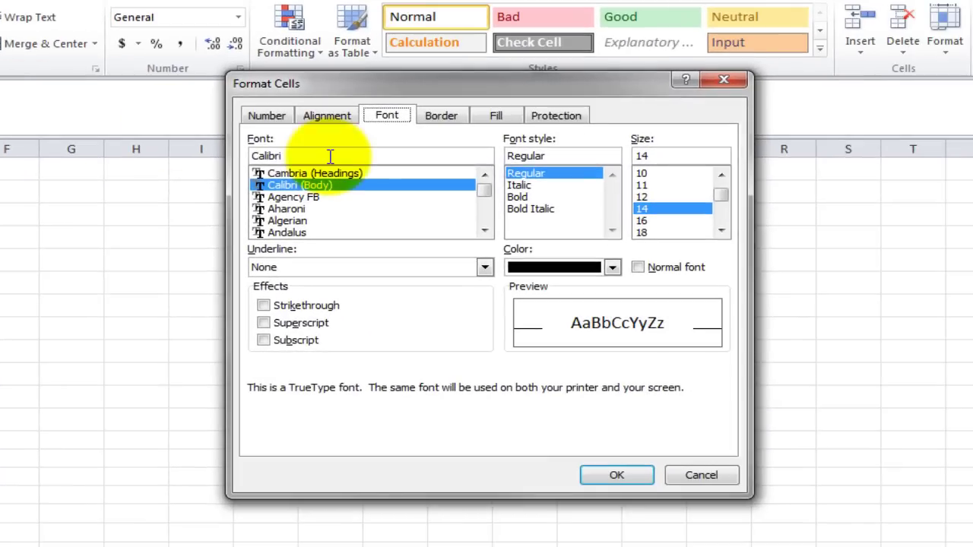
pyautogui.click(532, 186)
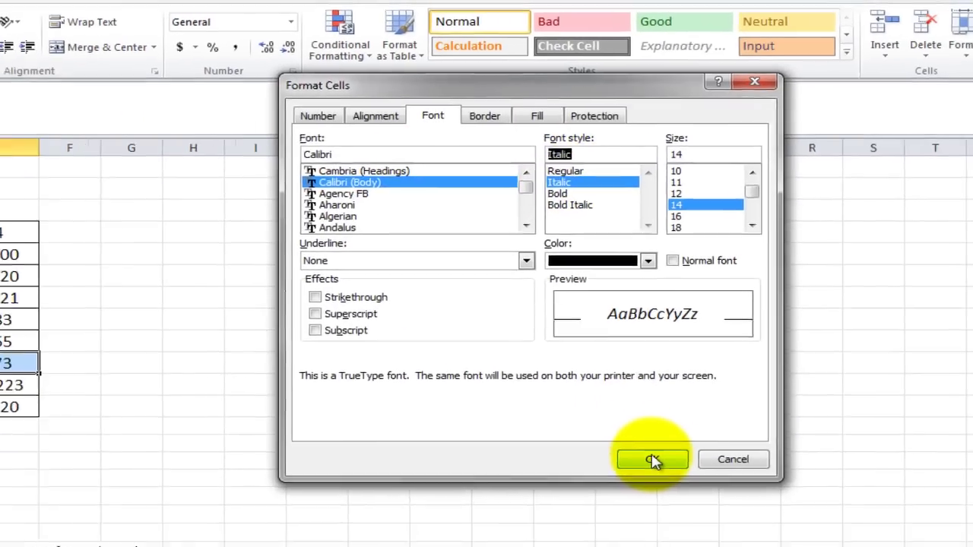
pyautogui.click(617, 475)
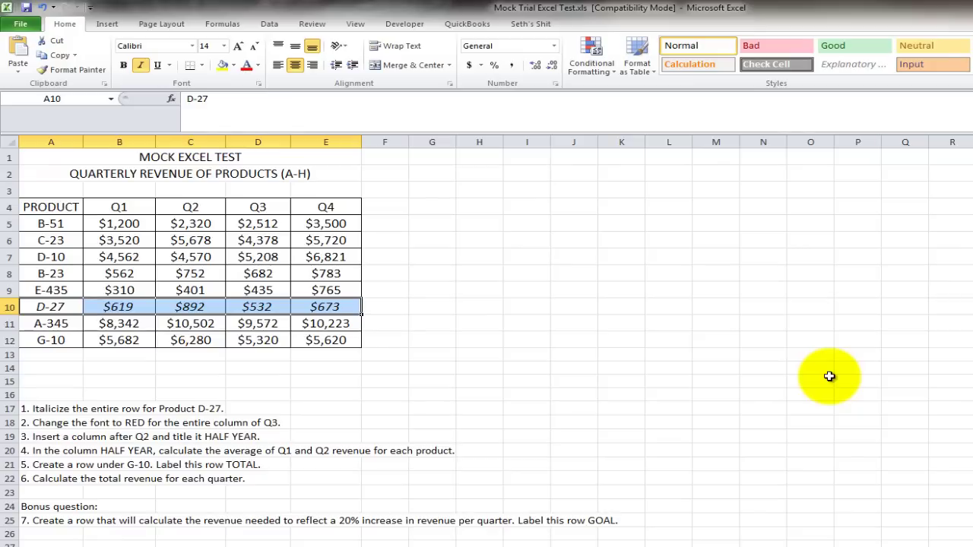
# Step: Select the Q3 figures B-51 to G-10, turn them red, then reset them to black
pyautogui.click(55, 424)
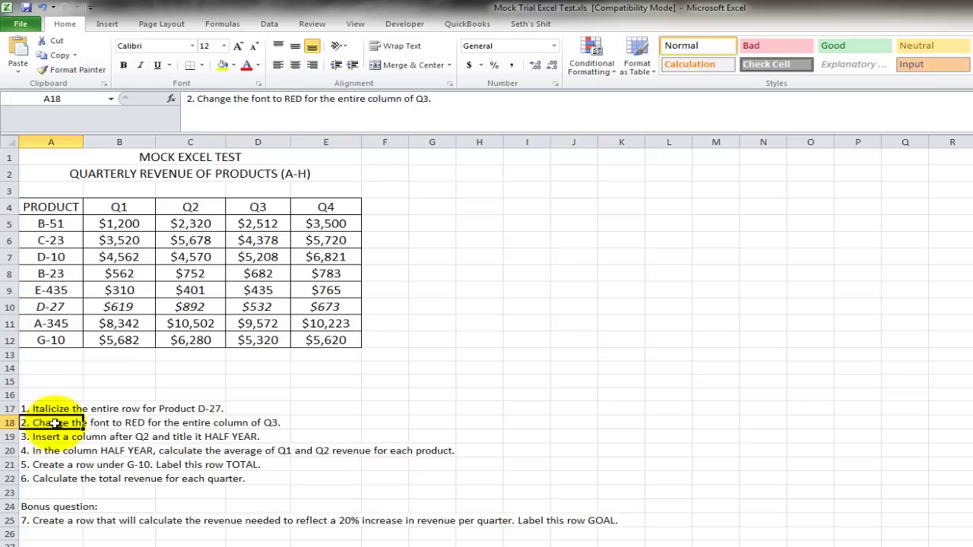
pyautogui.moveTo(250, 223); pyautogui.dragTo(247, 339)
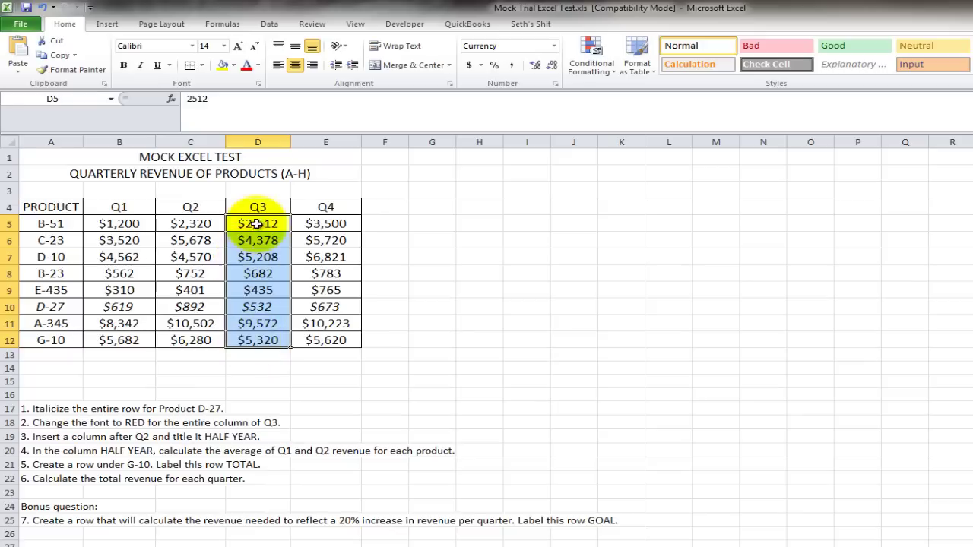
pyautogui.moveTo(251, 224); pyautogui.dragTo(257, 340)
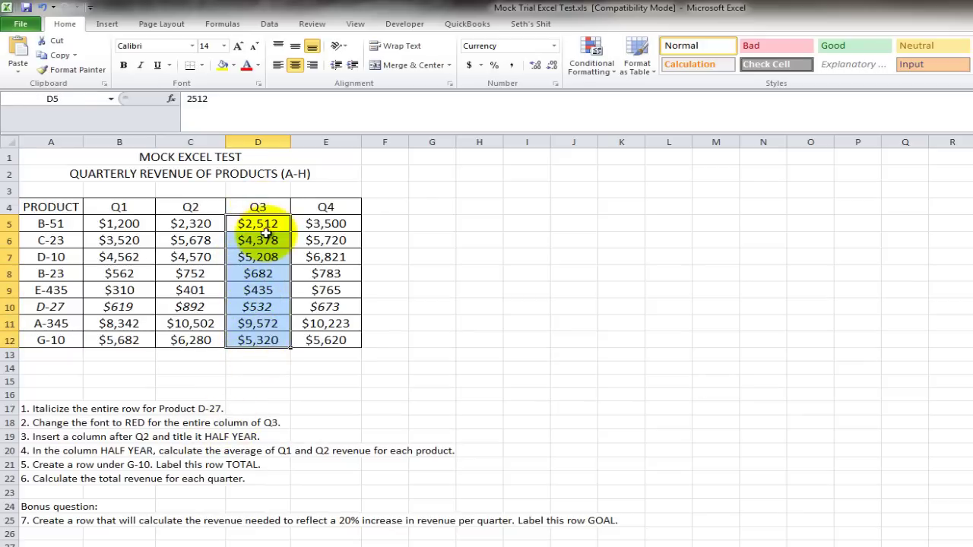
pyautogui.click(247, 66)
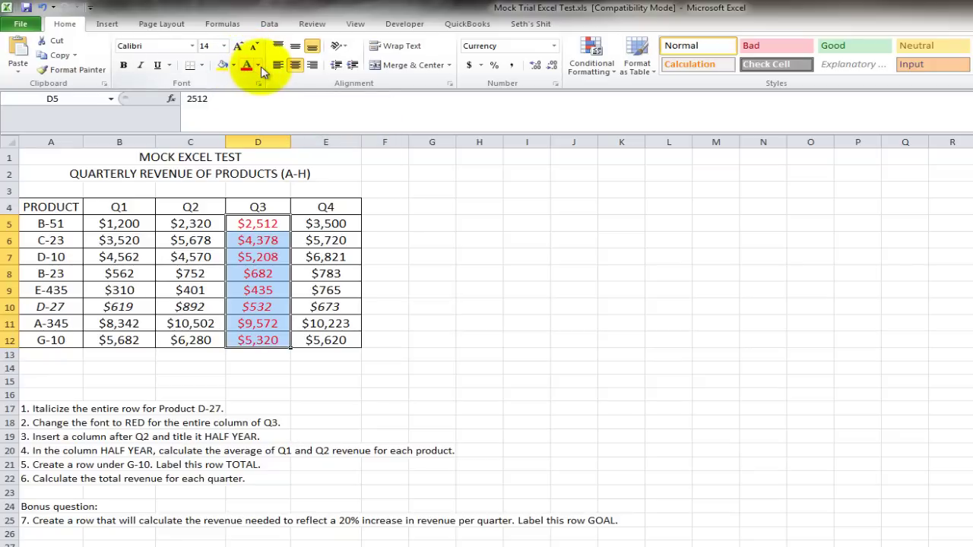
pyautogui.click(259, 67)
pyautogui.click(260, 82)
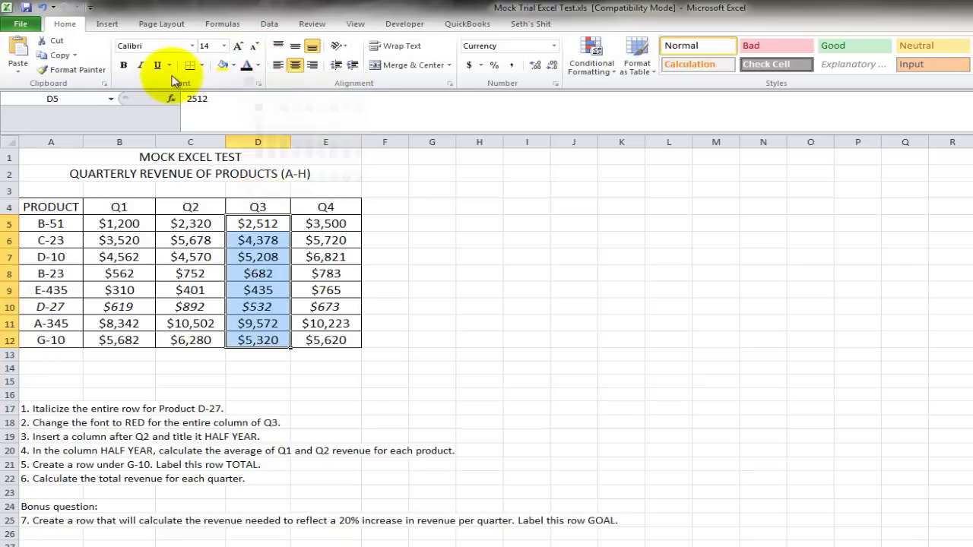
# Step: Set the Q3 figures' font colour to red in the Format Cells font dialog
pyautogui.click(259, 83)
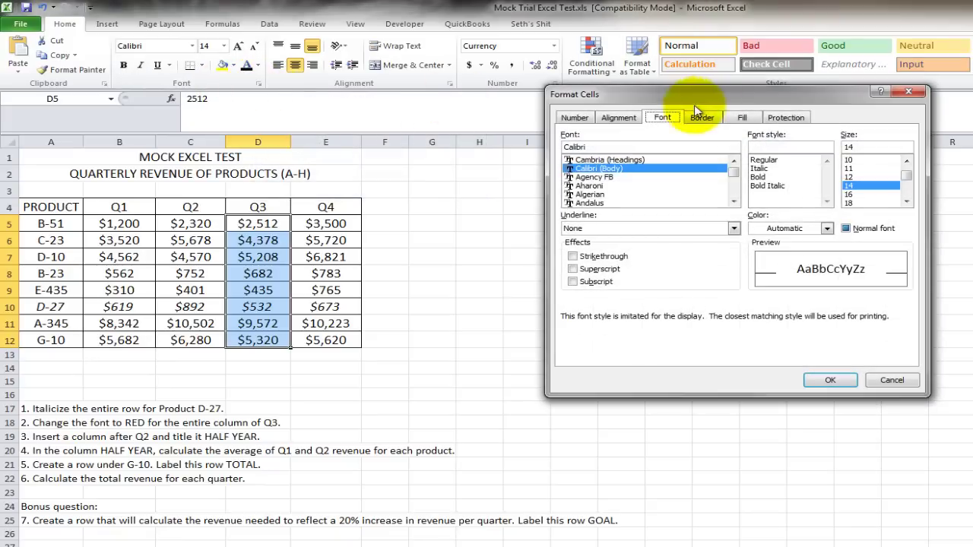
pyautogui.click(826, 228)
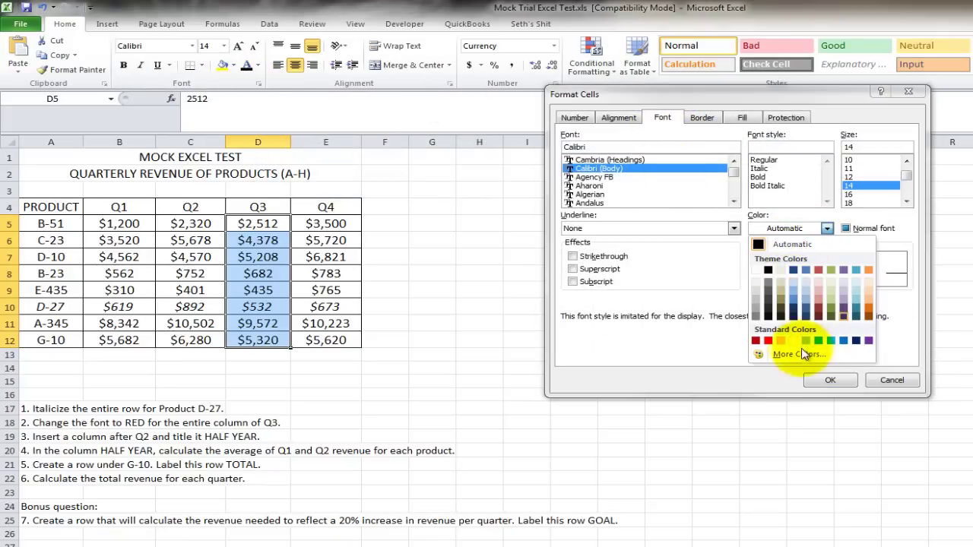
pyautogui.click(768, 340)
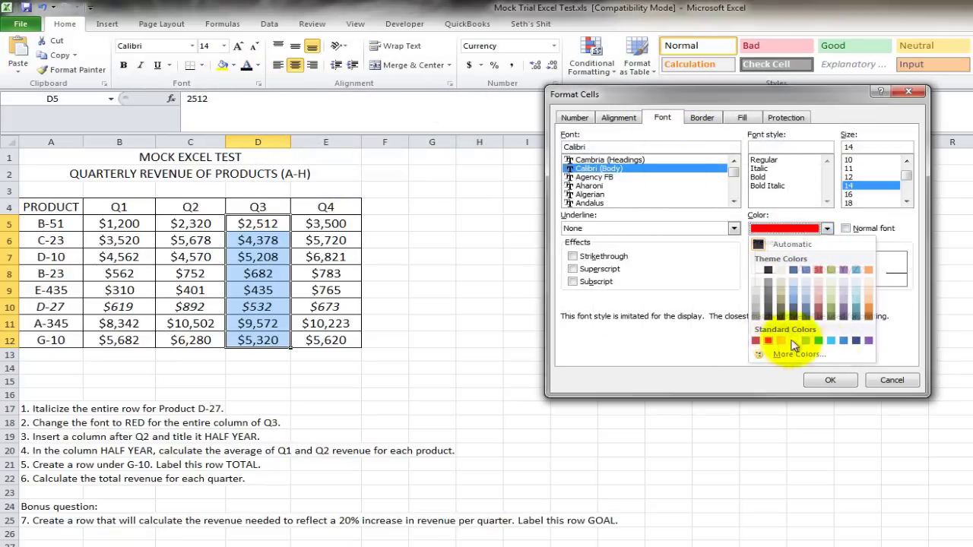
pyautogui.click(829, 381)
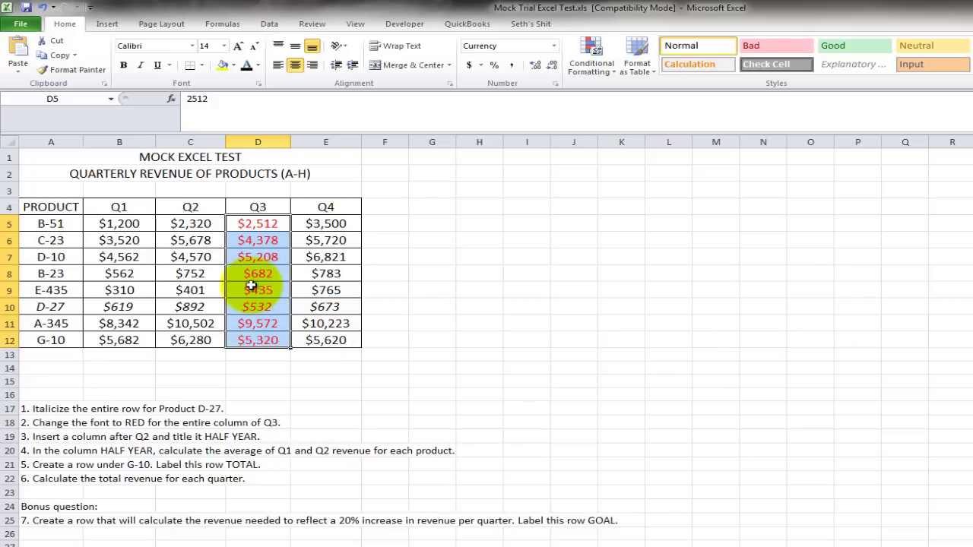
# Step: Insert a blank column before Q3 from the column menu and head it HALF YEAR in D4
pyautogui.click(67, 438)
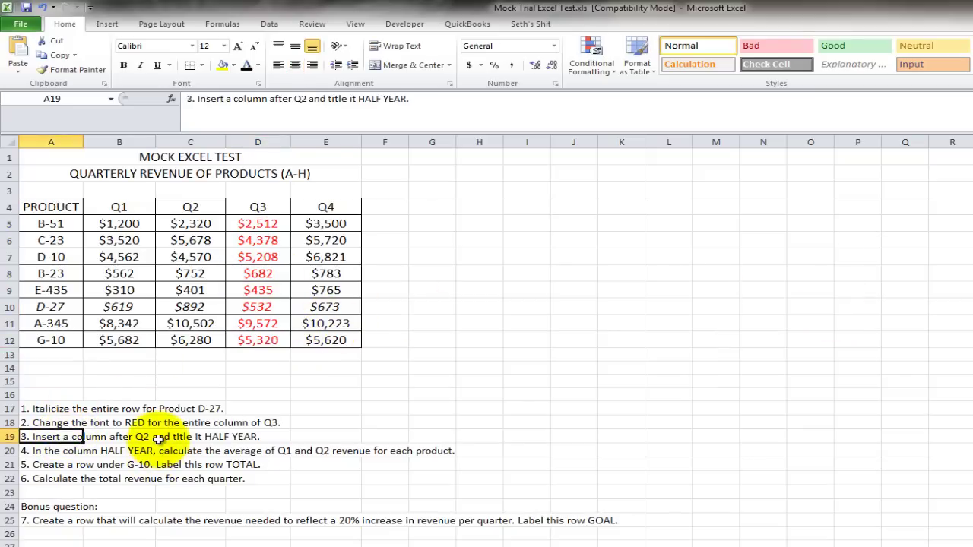
pyautogui.click(259, 142)
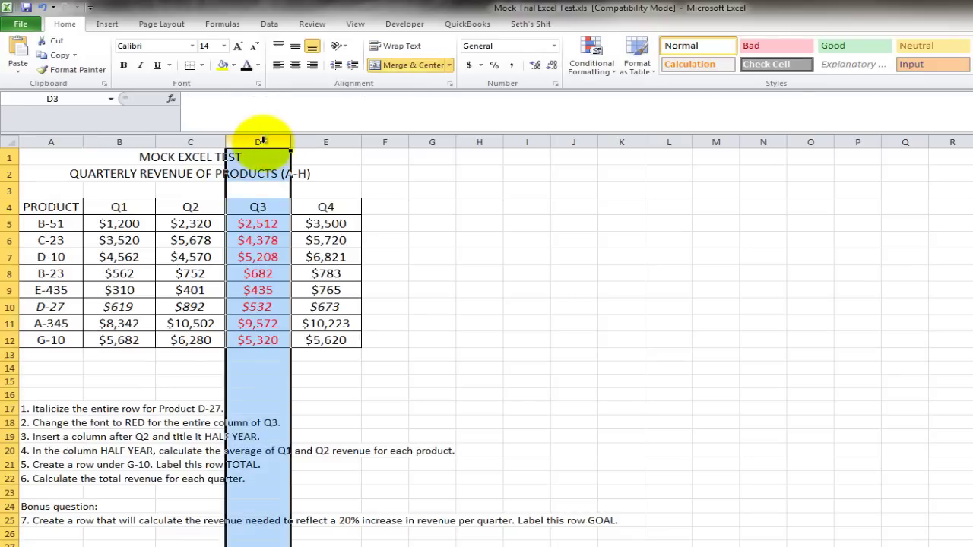
pyautogui.rightClick(261, 141)
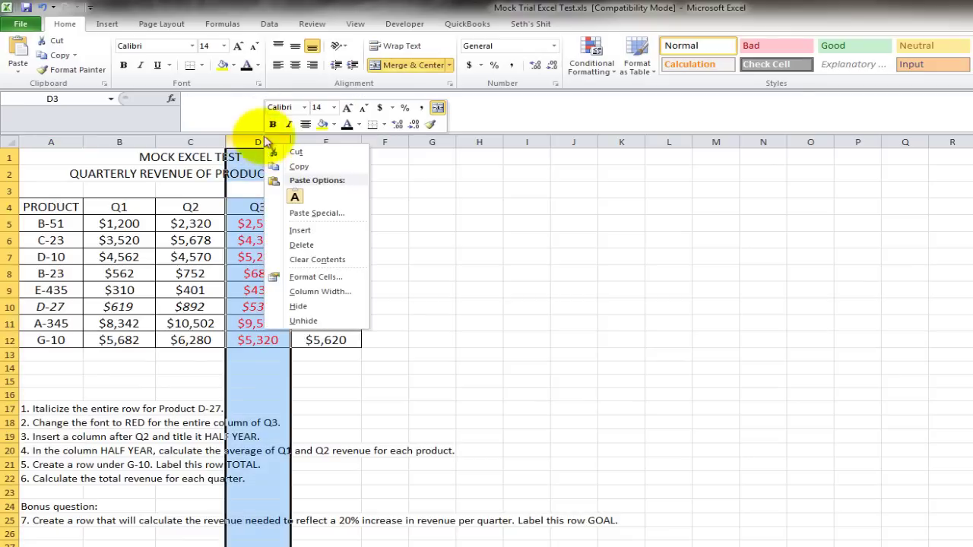
pyautogui.click(304, 231)
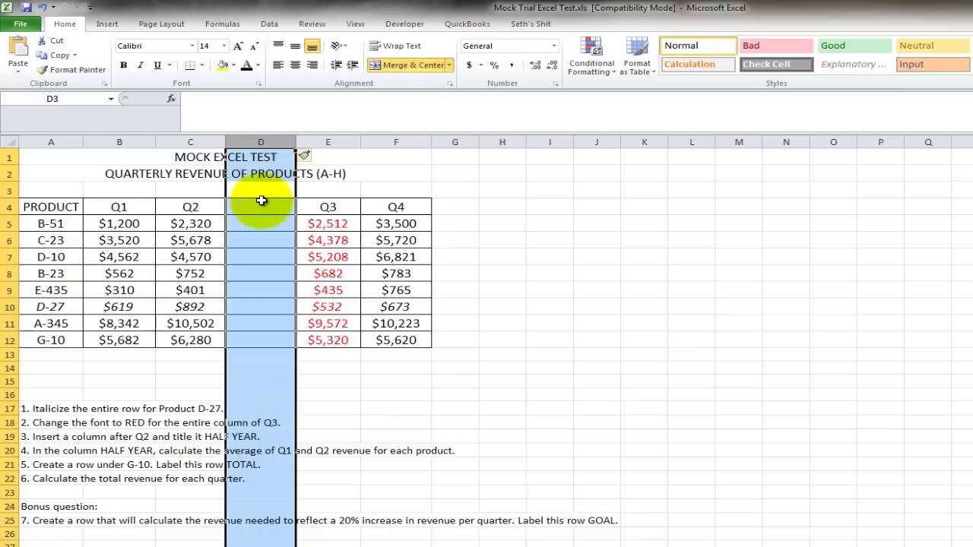
pyautogui.click(261, 206)
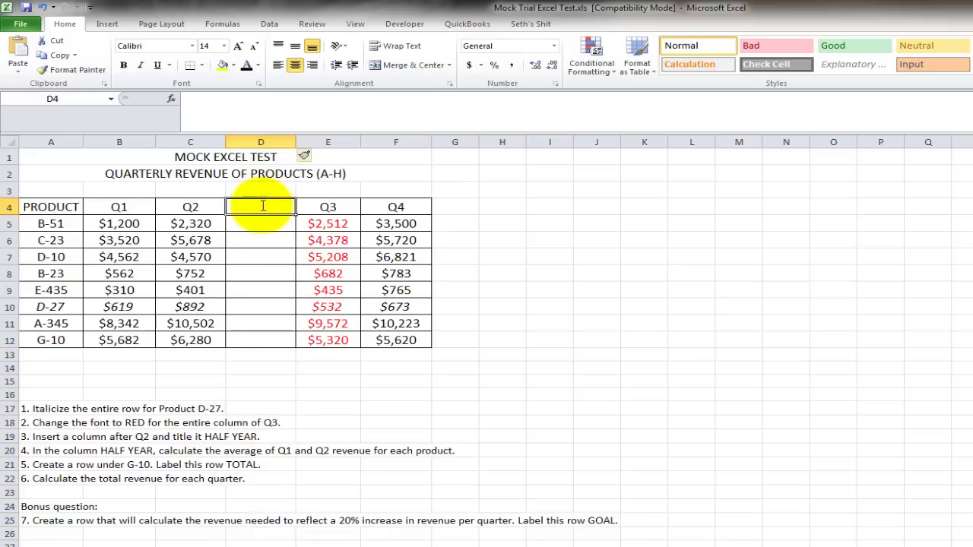
pyautogui.write('HALF YEAR')
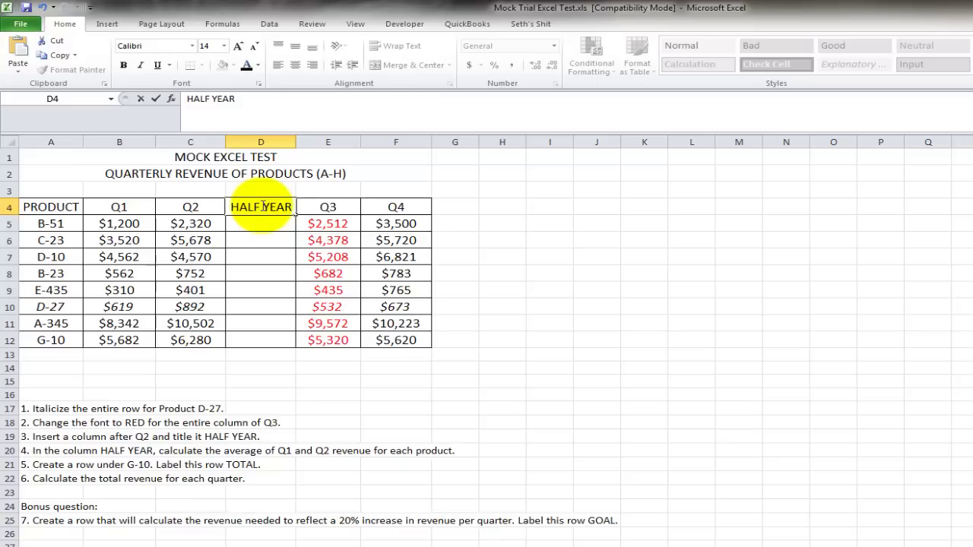
pyautogui.press('Return')
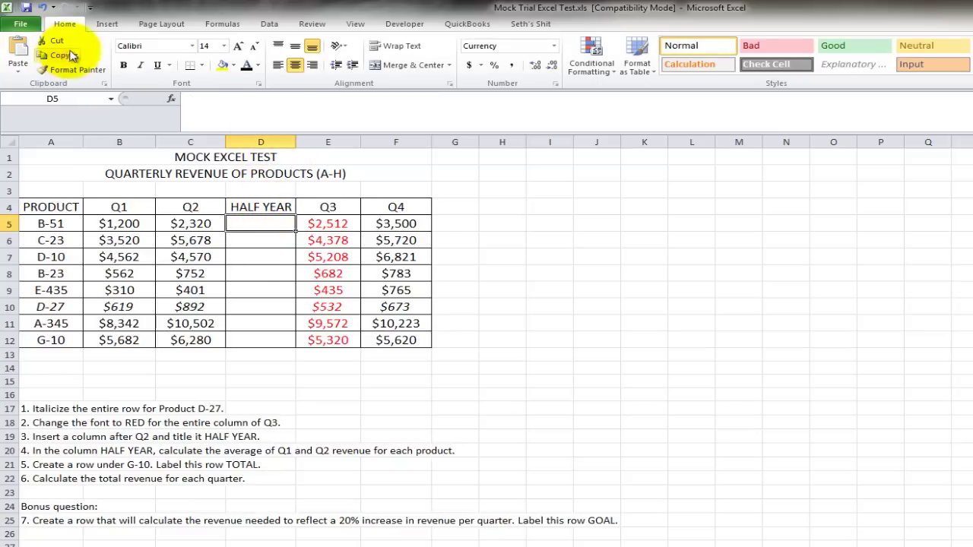
pyautogui.click(42, 7)
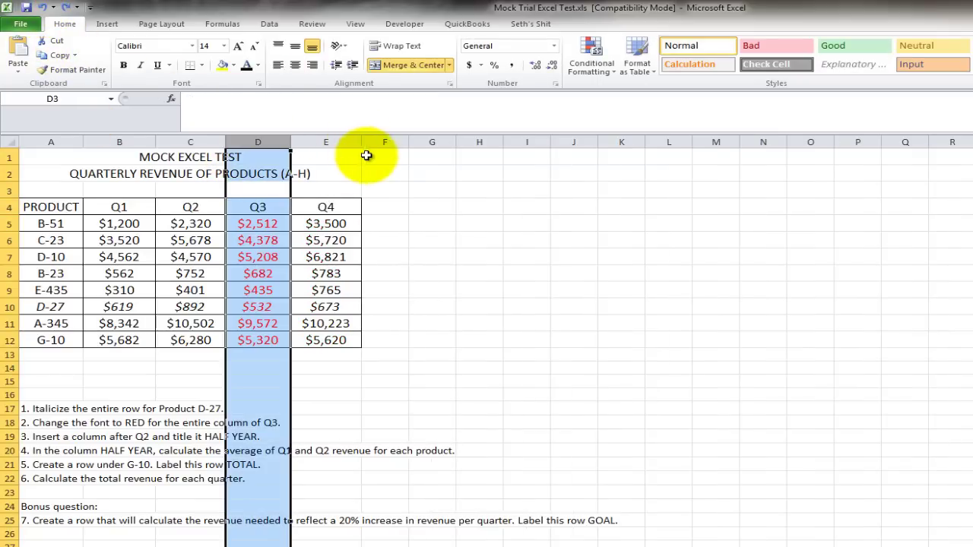
pyautogui.click(259, 190)
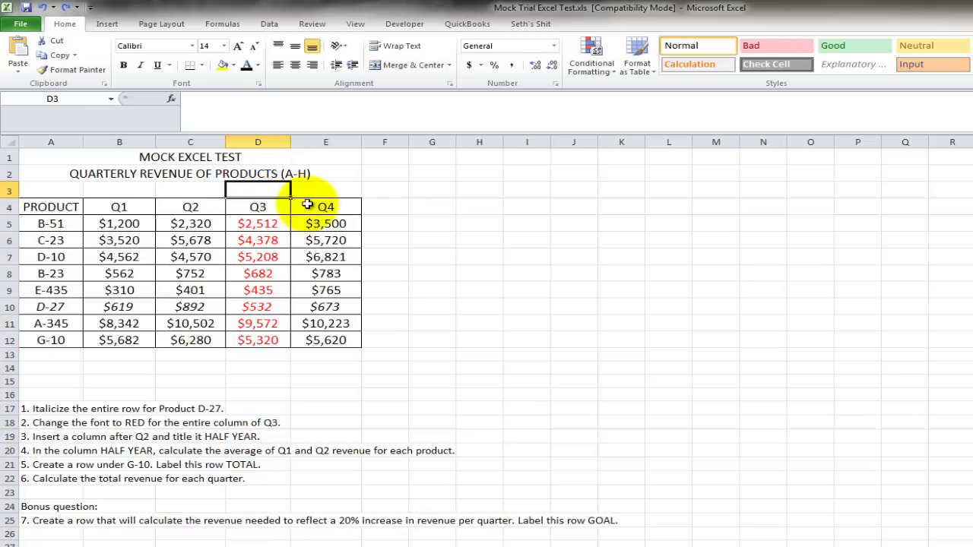
pyautogui.rightClick(263, 190)
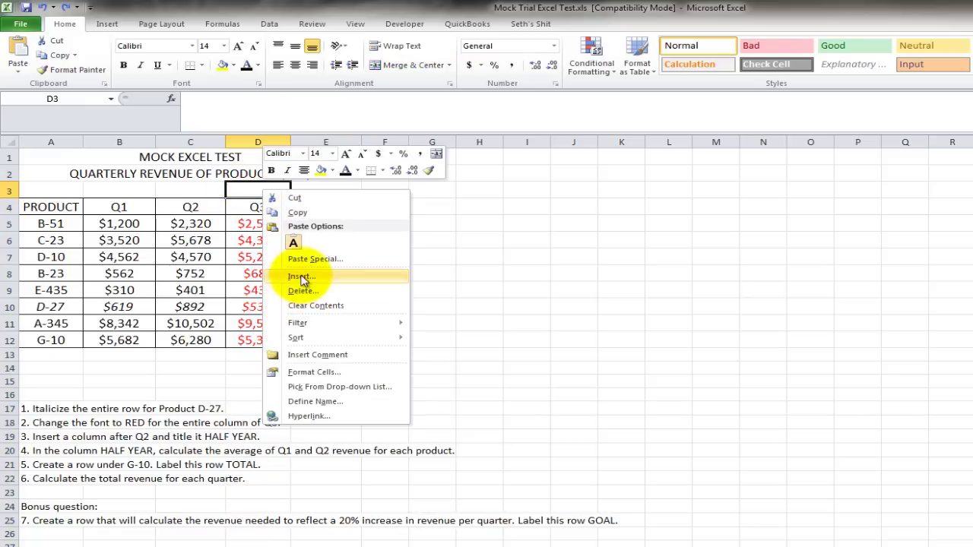
pyautogui.click(303, 278)
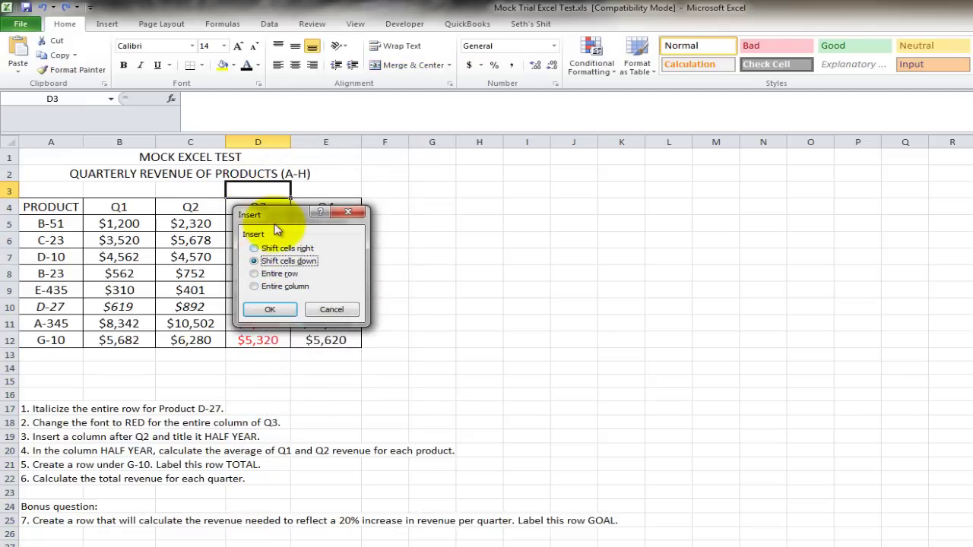
pyautogui.moveTo(277, 216); pyautogui.dragTo(456, 199)
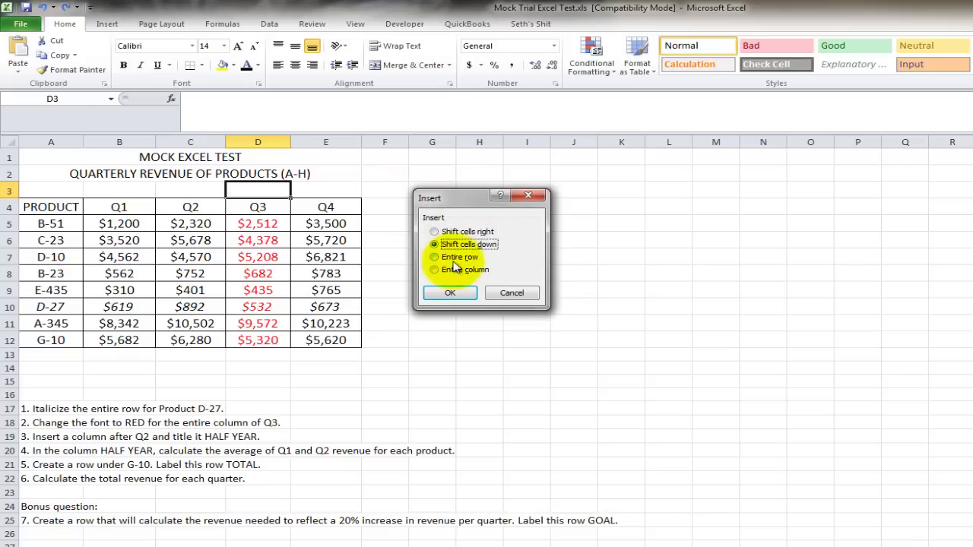
pyautogui.click(456, 270)
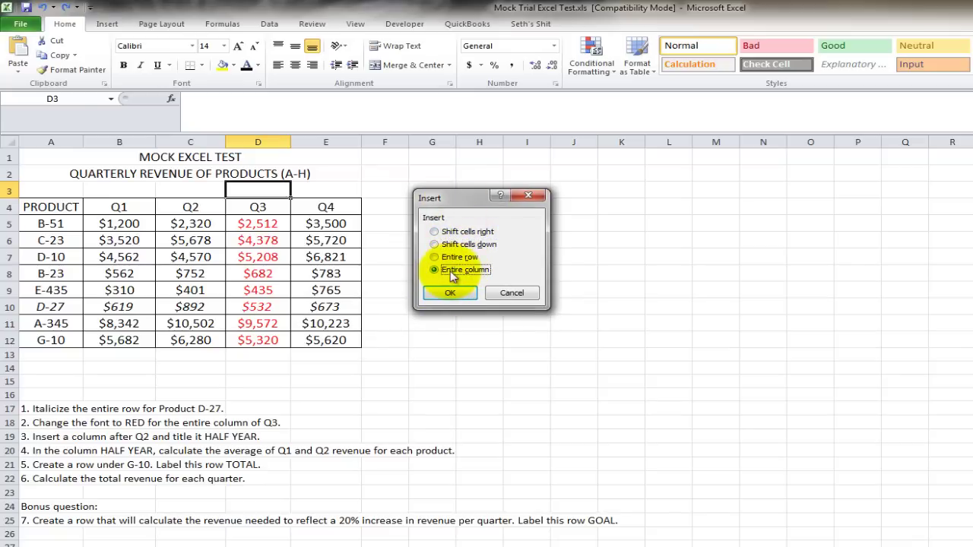
pyautogui.click(448, 292)
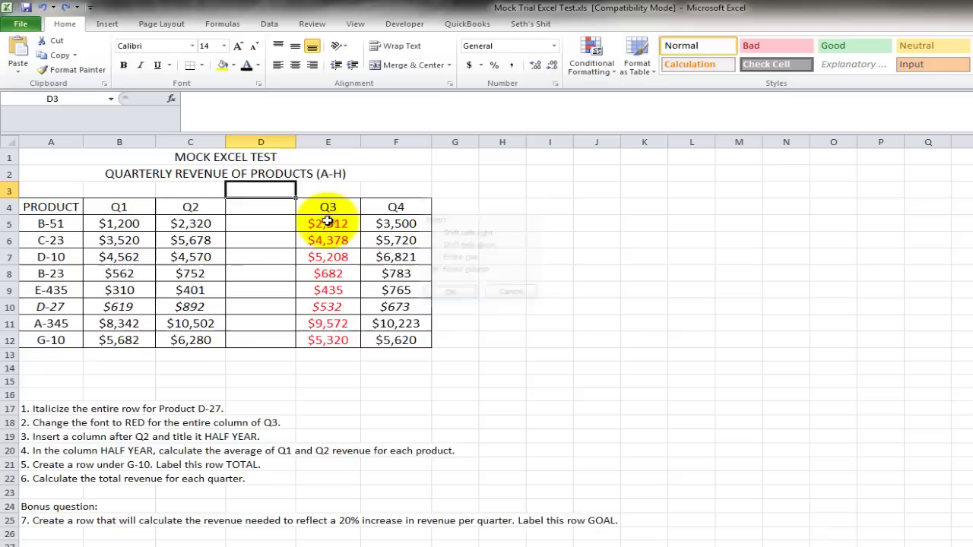
pyautogui.click(261, 208)
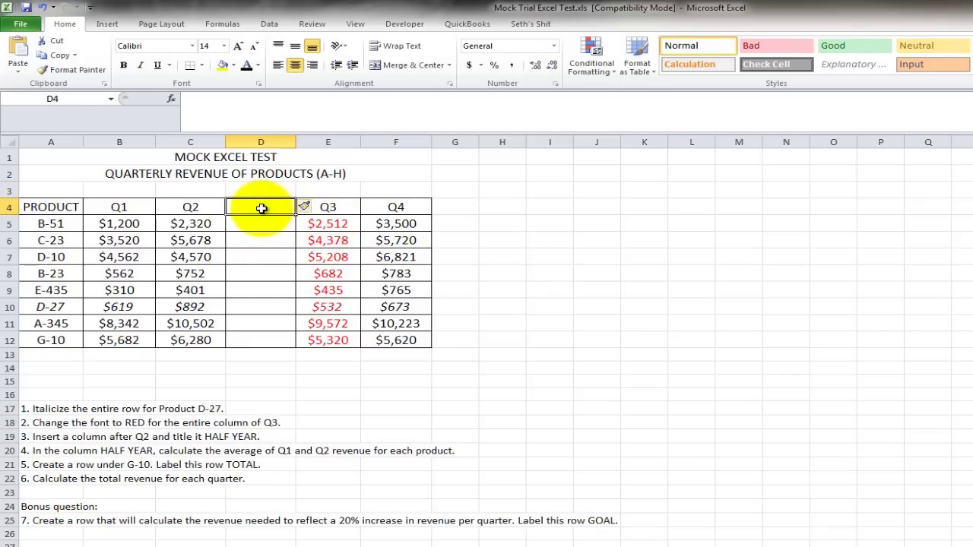
pyautogui.click(44, 6)
# Step: Insert a blank sheet column before Q3 using Home > Insert
pyautogui.click(259, 156)
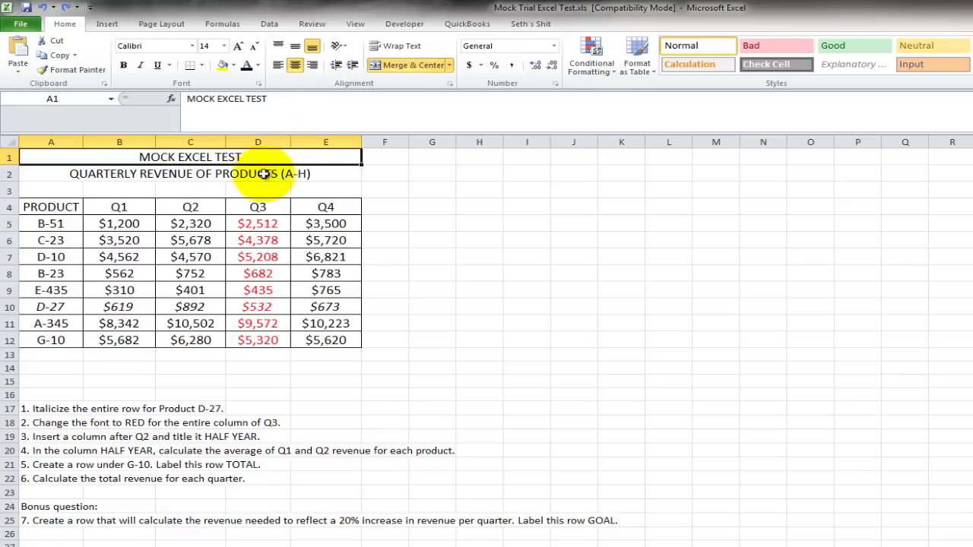
pyautogui.click(256, 190)
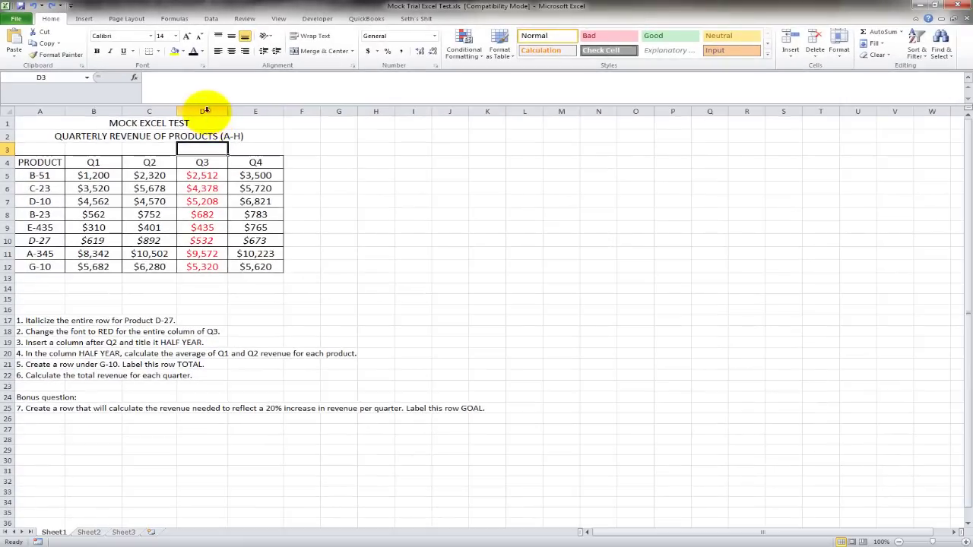
pyautogui.click(206, 110)
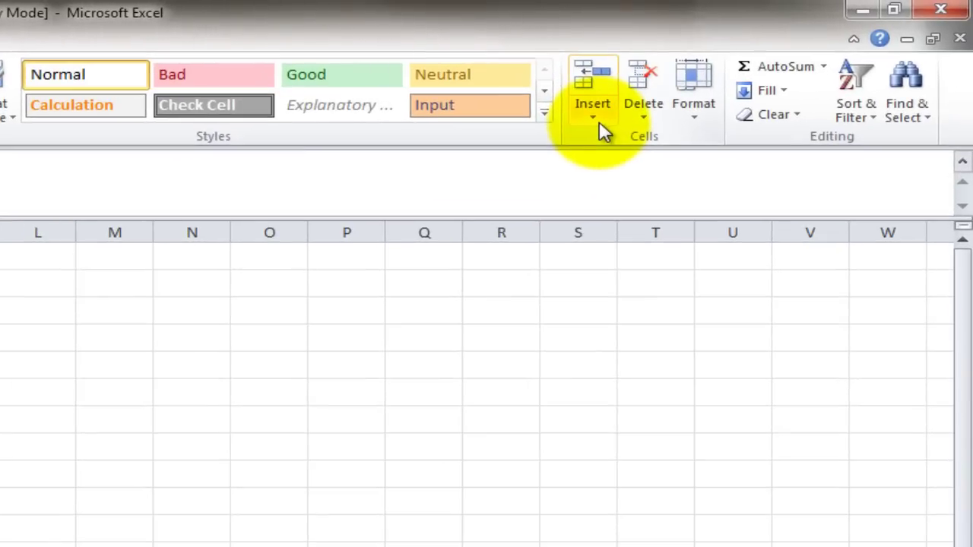
pyautogui.click(593, 114)
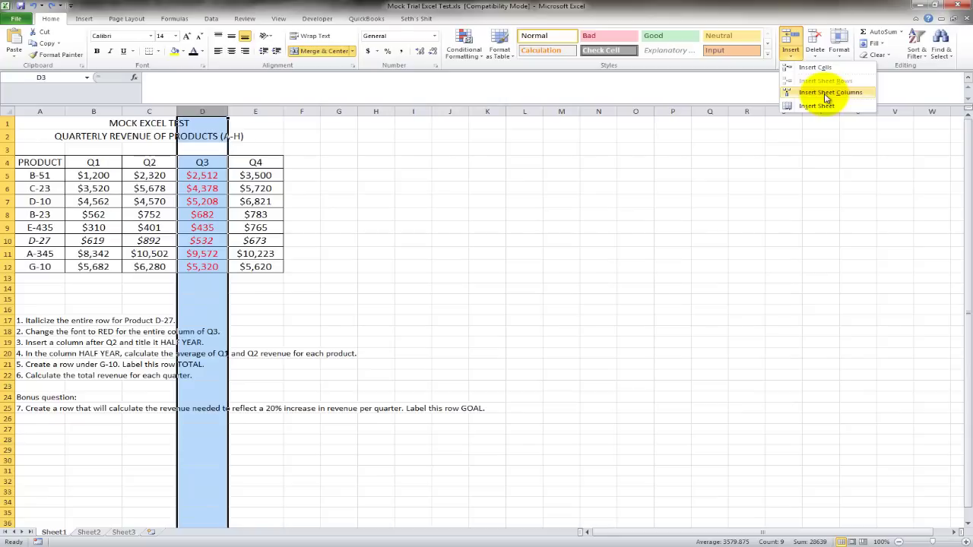
pyautogui.click(825, 93)
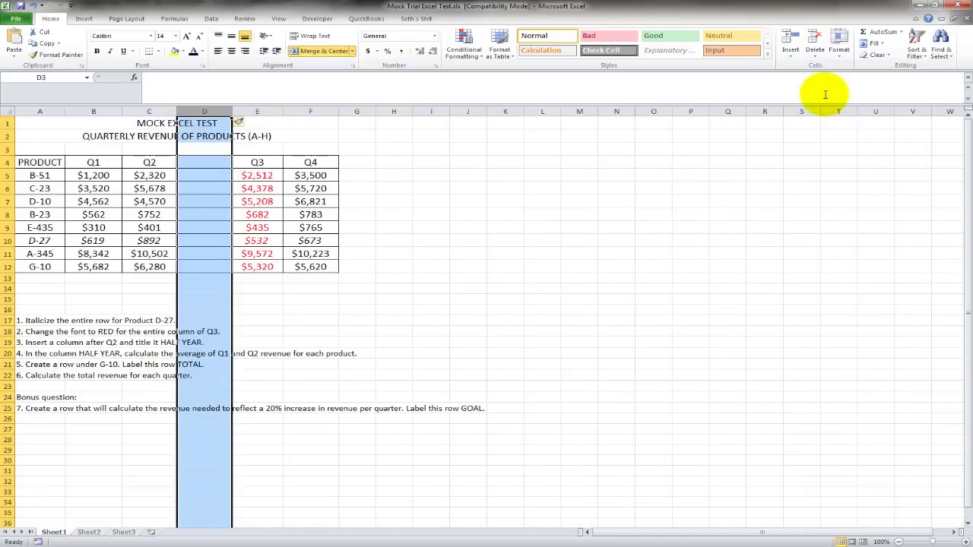
# Step: Enter the heading HALF YEAR in D4, correcting typos along the way
pyautogui.click(212, 164)
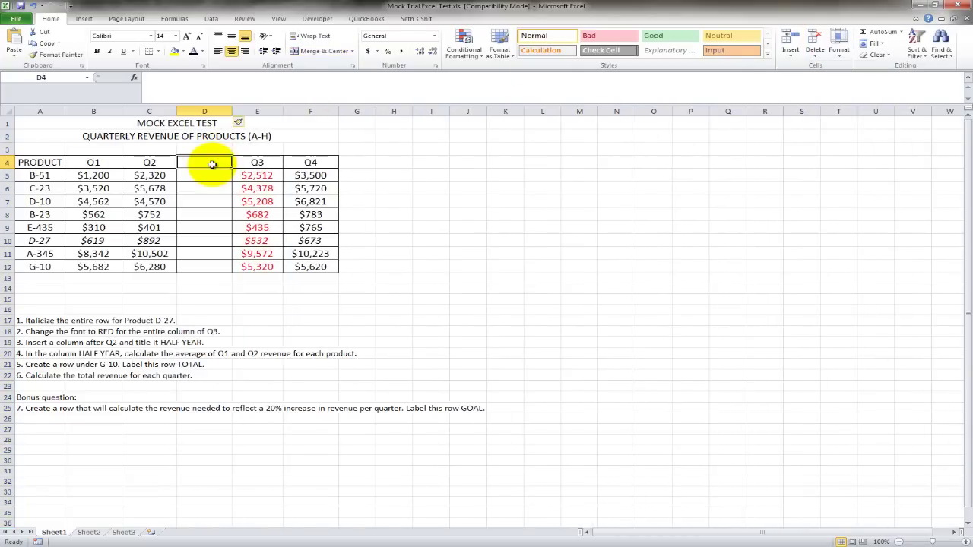
pyautogui.write('HAK')
pyautogui.press('BackSpace')
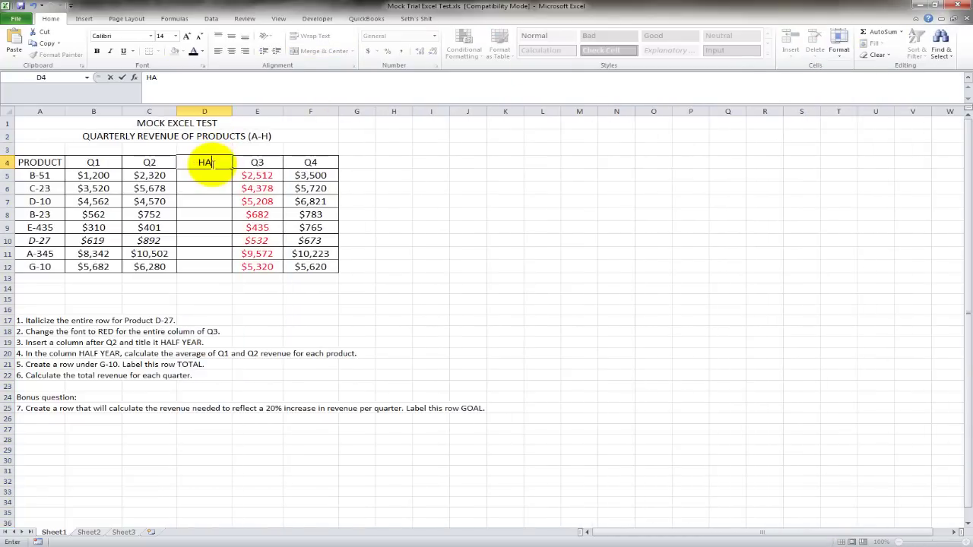
pyautogui.write('LF MA')
pyautogui.press('BackSpace')
pyautogui.press('BackSpace')
pyautogui.write('YEAR')
pyautogui.press('Return')
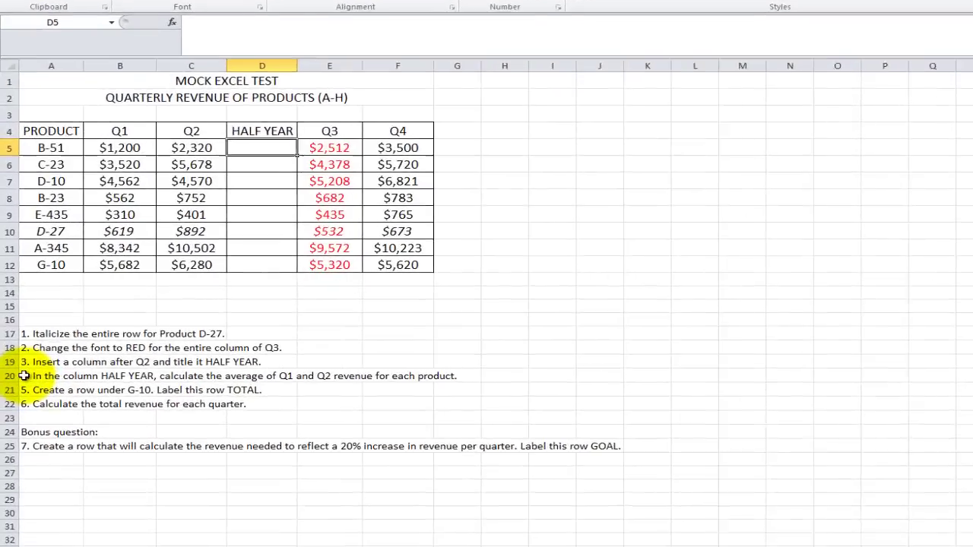
# Step: Start an AVERAGE formula in D5, then cancel it to start over
pyautogui.click(29, 351)
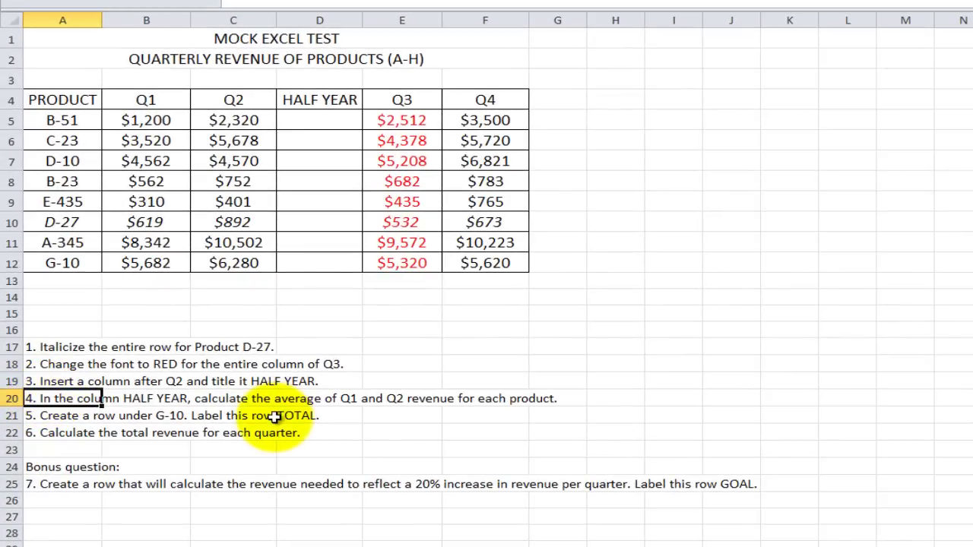
pyautogui.click(308, 123)
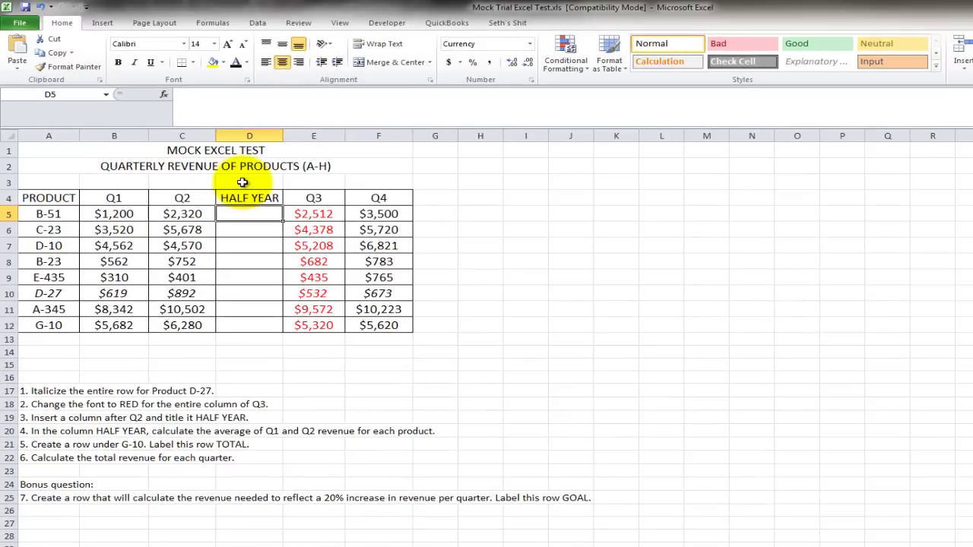
pyautogui.write('=a')
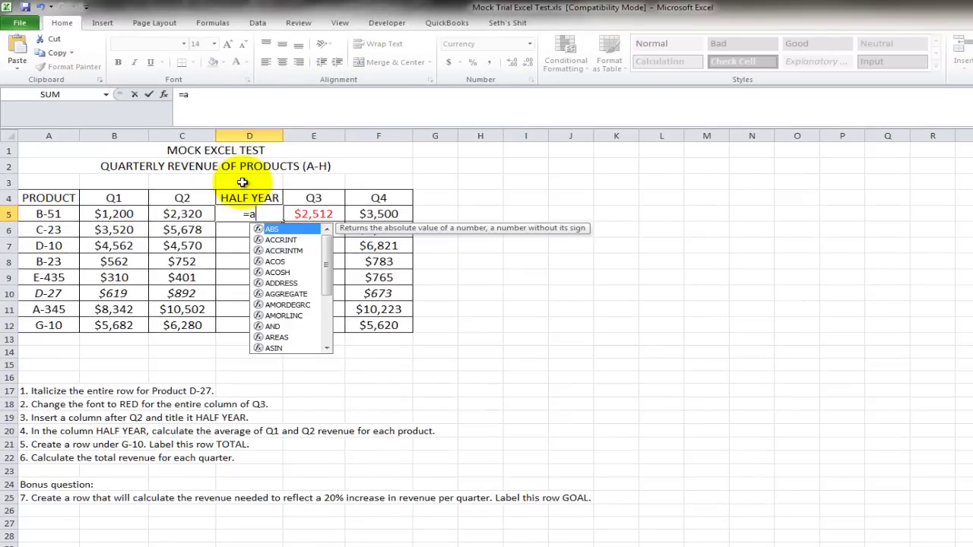
pyautogui.write('a')
pyautogui.press('BackSpace')
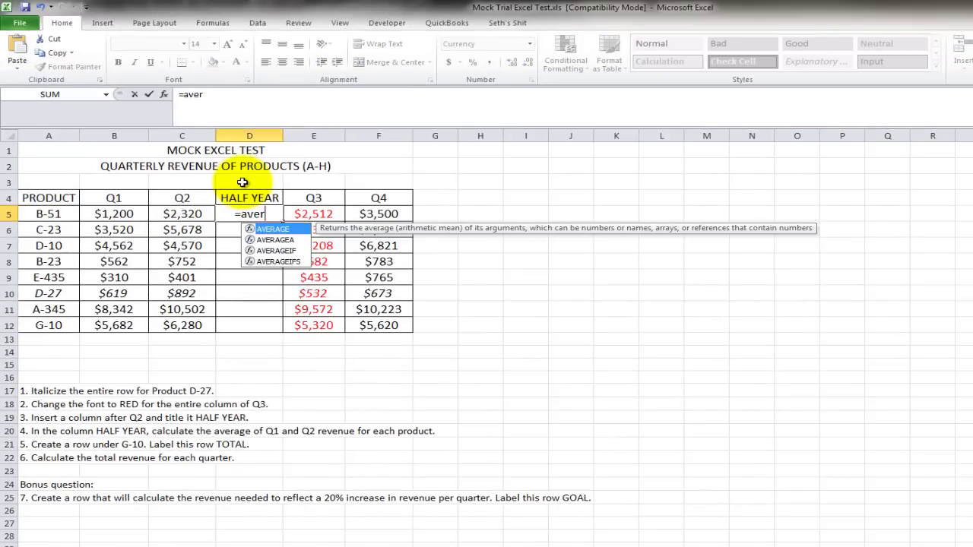
pyautogui.press('Tab')
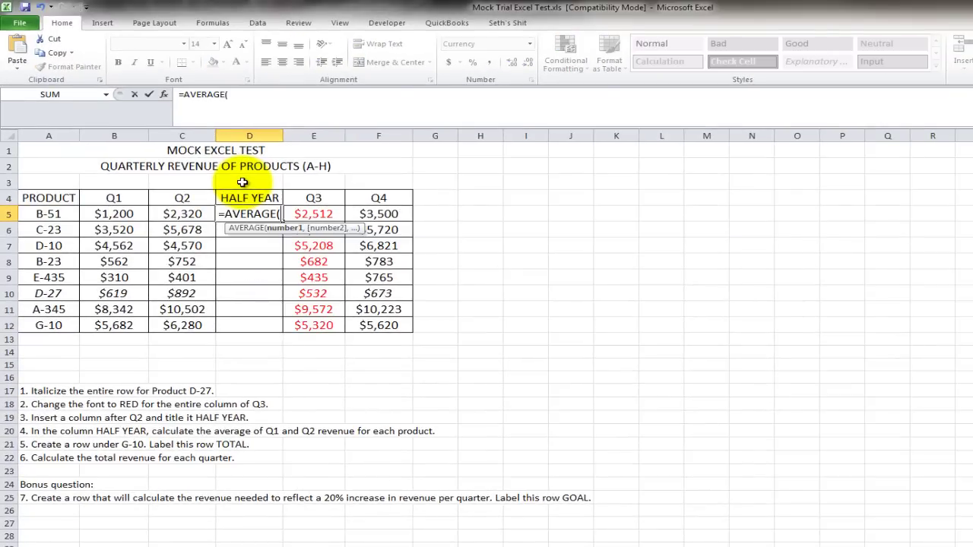
pyautogui.press('Escape')
# Step: Enter =AVERAGE(B5:C5) in D5, giving B-51's HALF YEAR value of $1,760
pyautogui.write('=')
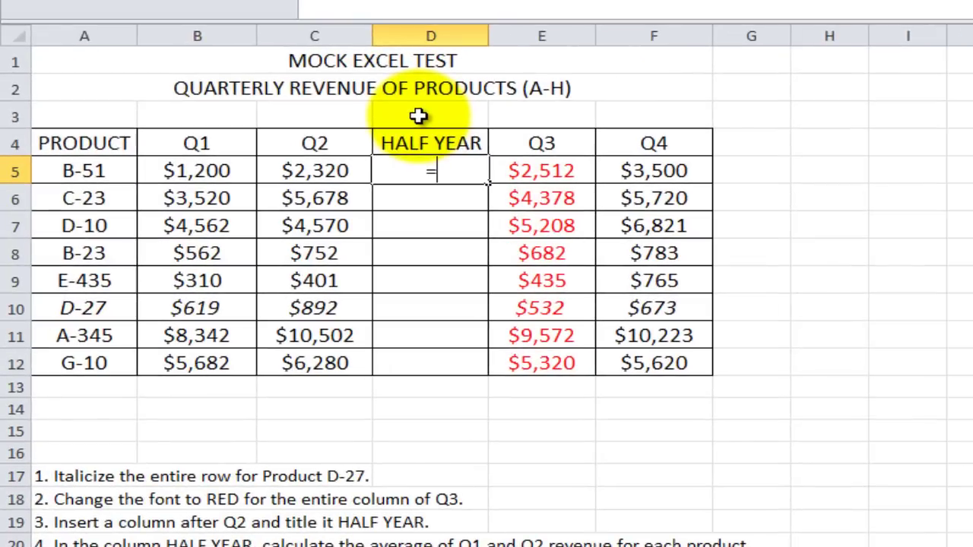
pyautogui.write('av')
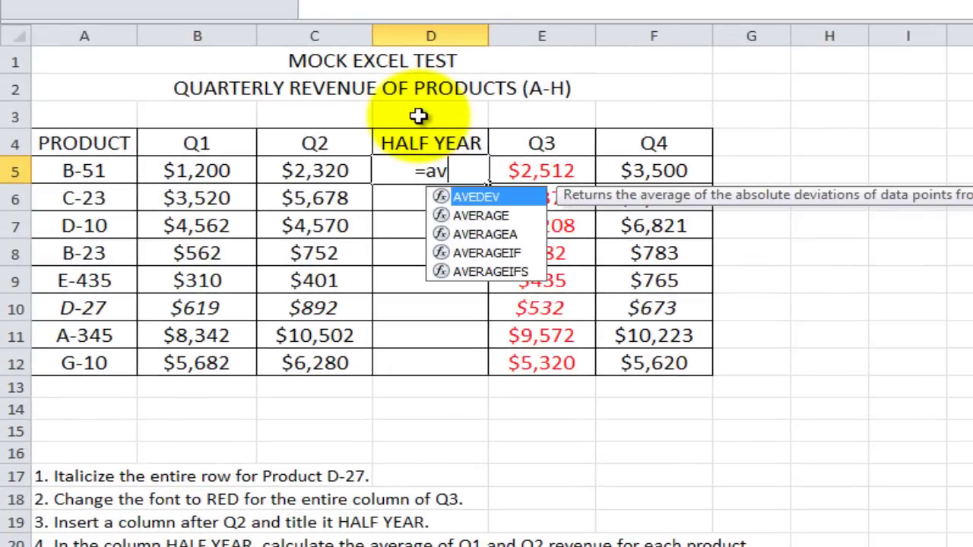
pyautogui.press('Down')
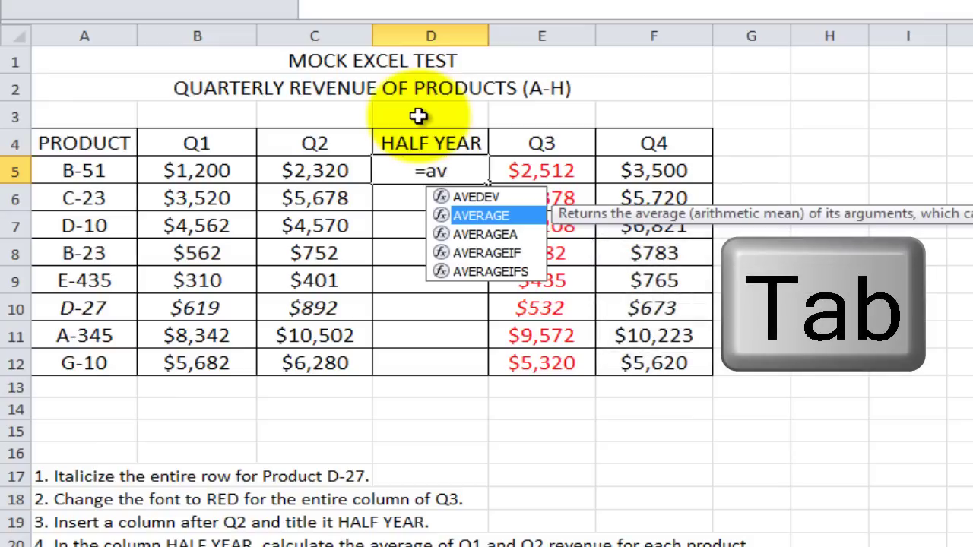
pyautogui.press('Tab')
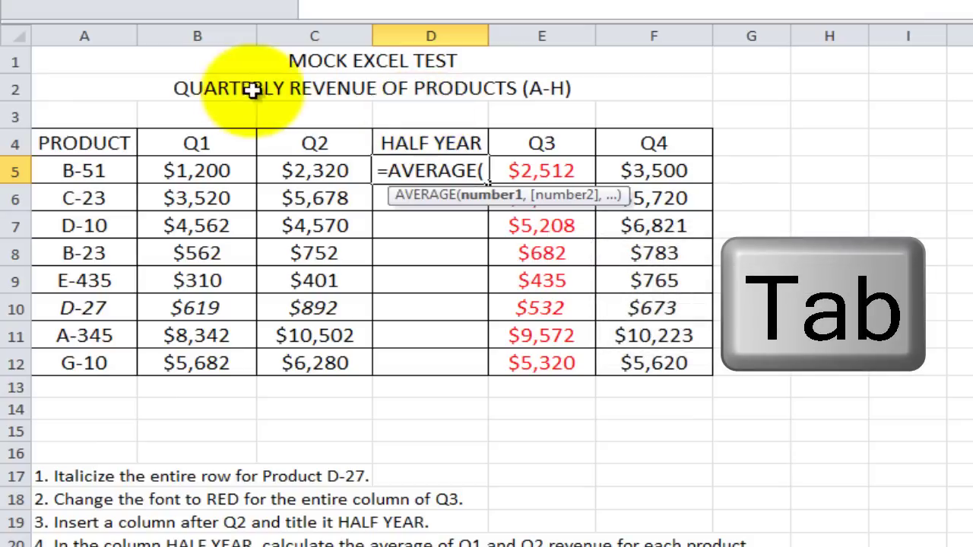
pyautogui.moveTo(228, 171); pyautogui.dragTo(292, 171)
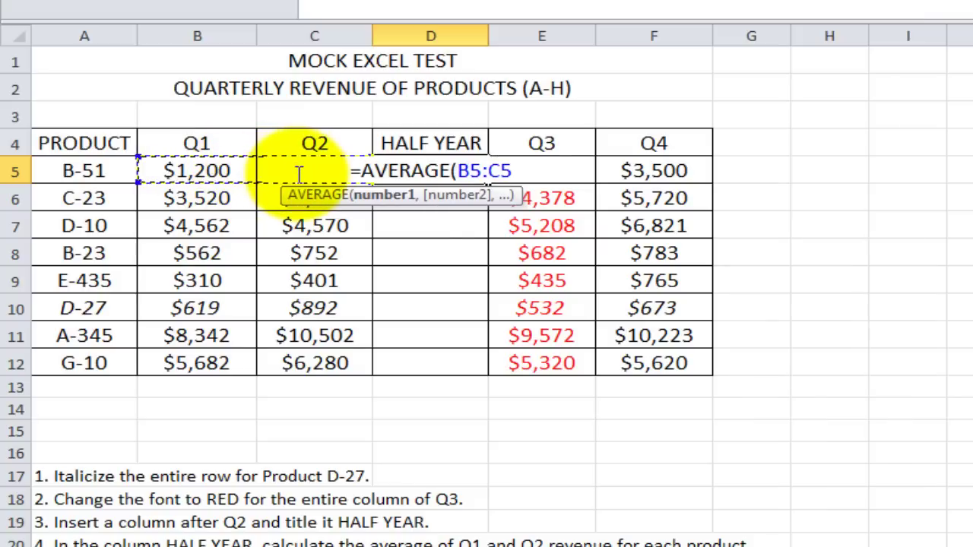
pyautogui.write(')')
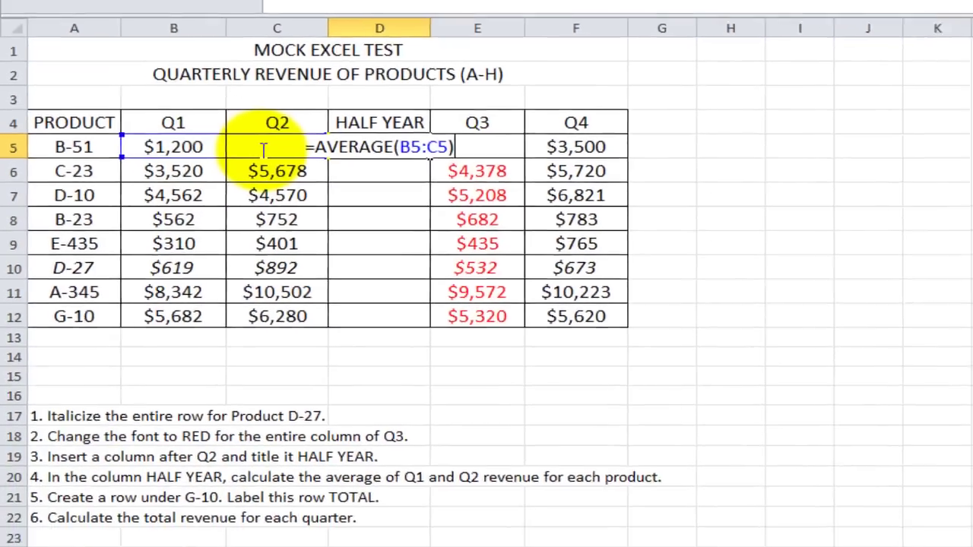
pyautogui.press('Return')
# Step: Copy the D5 average formula into D6:D12 for the remaining products
pyautogui.press('Up')
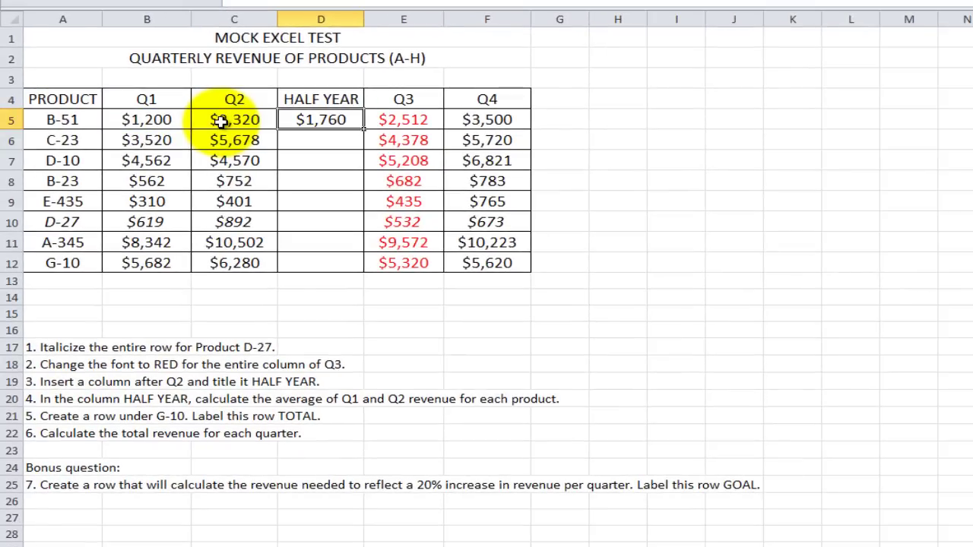
pyautogui.hotkey('ctrl', 'c')
pyautogui.press('Down')
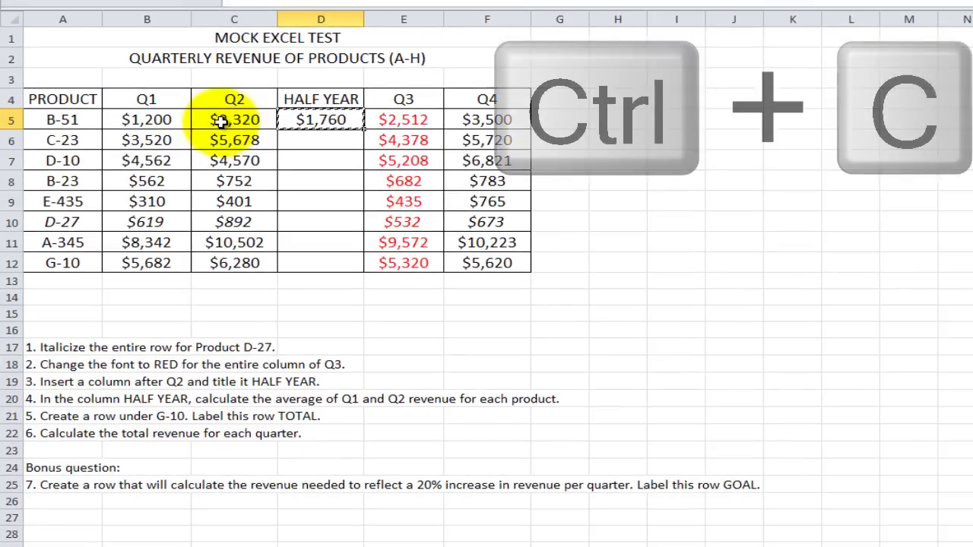
pyautogui.hotkey('shift', 'Down')
pyautogui.hotkey('shift', 'Down')
pyautogui.hotkey('shift', 'Down')
pyautogui.hotkey('shift', 'Down')
pyautogui.hotkey('shift', 'Down')
pyautogui.hotkey('shift', 'Down')
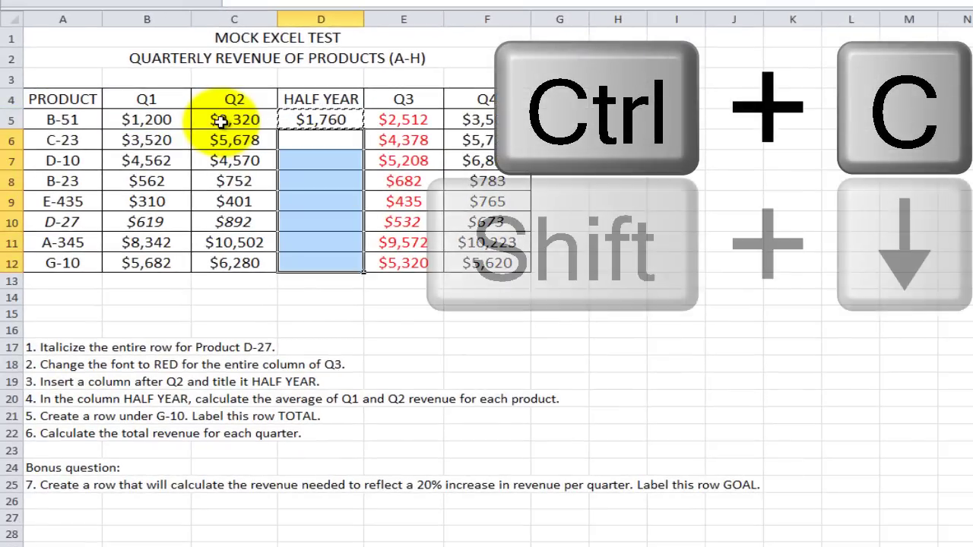
pyautogui.hotkey('ctrl', 'v')
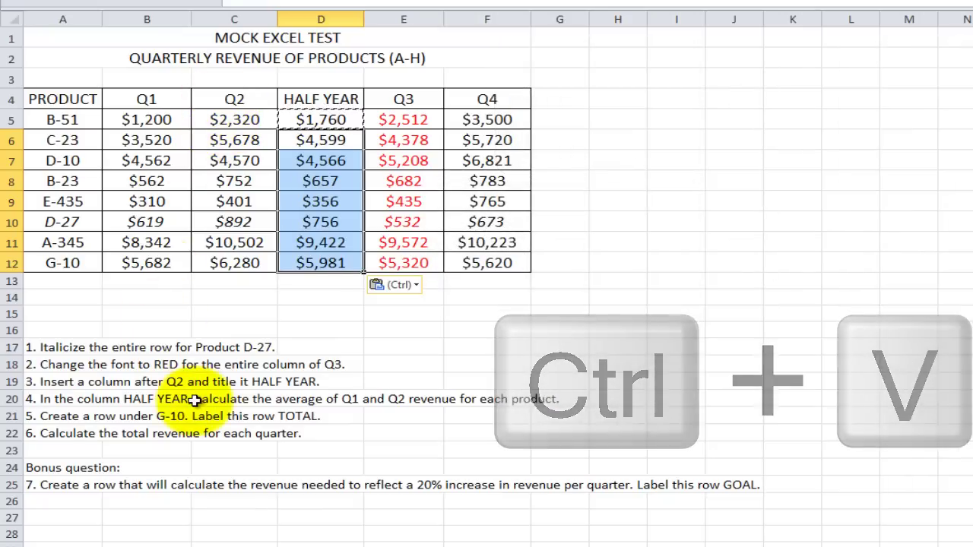
pyautogui.click(12, 416)
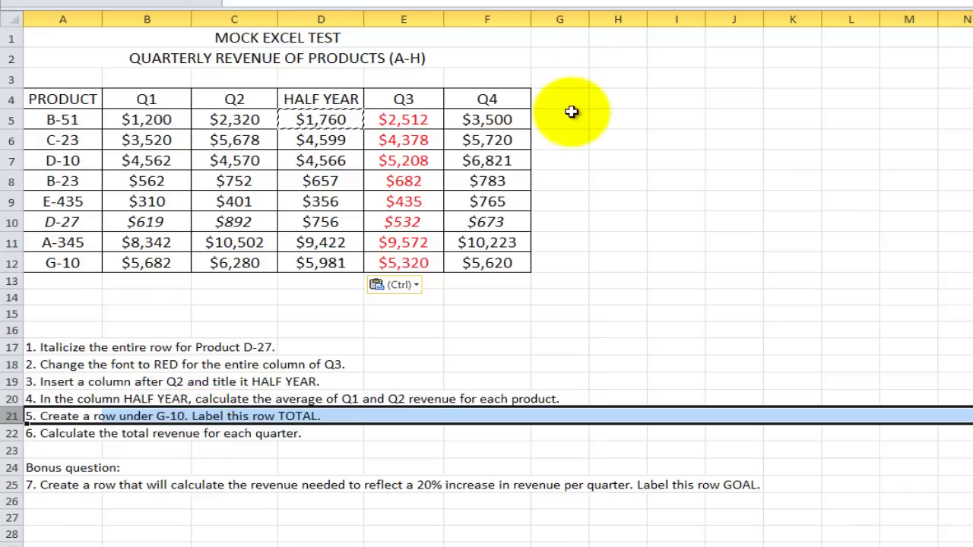
pyautogui.click(549, 99)
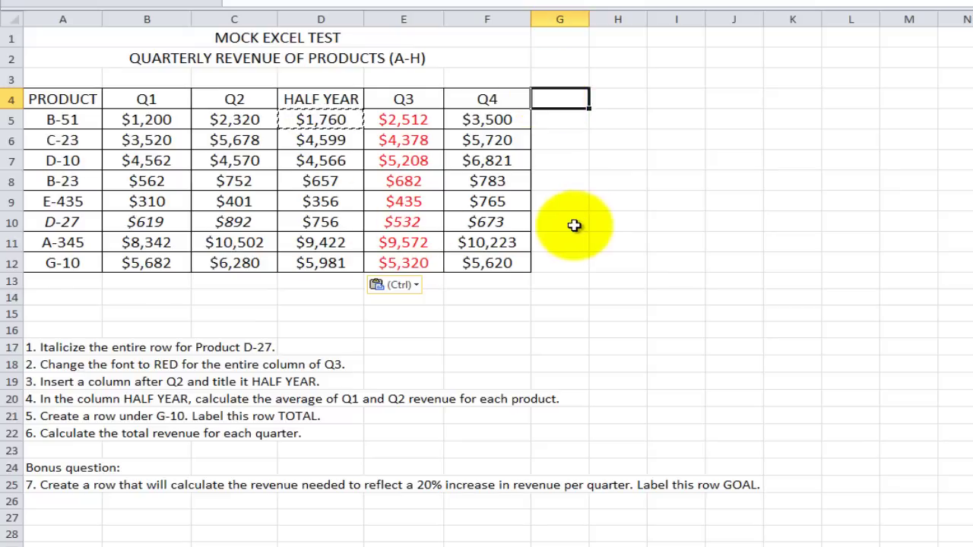
pyautogui.click(553, 241)
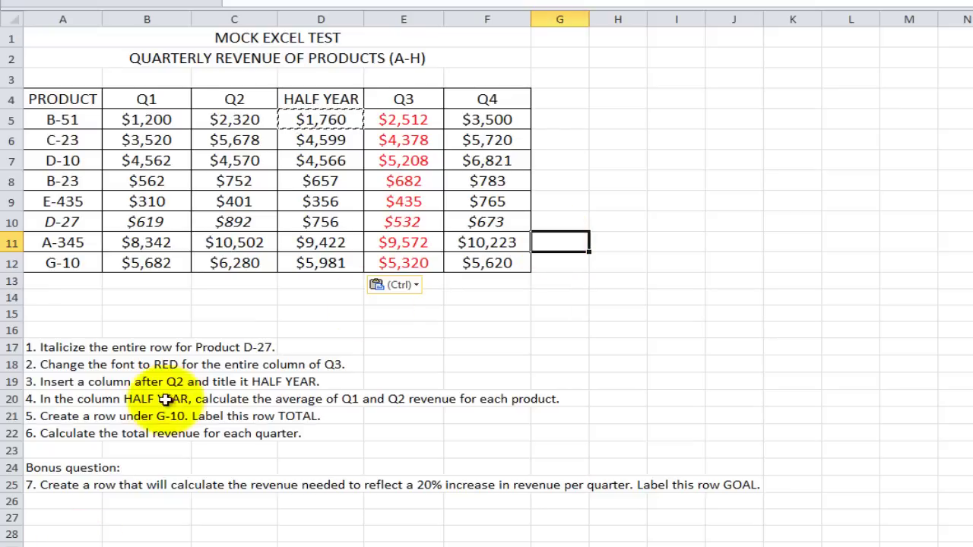
pyautogui.click(12, 417)
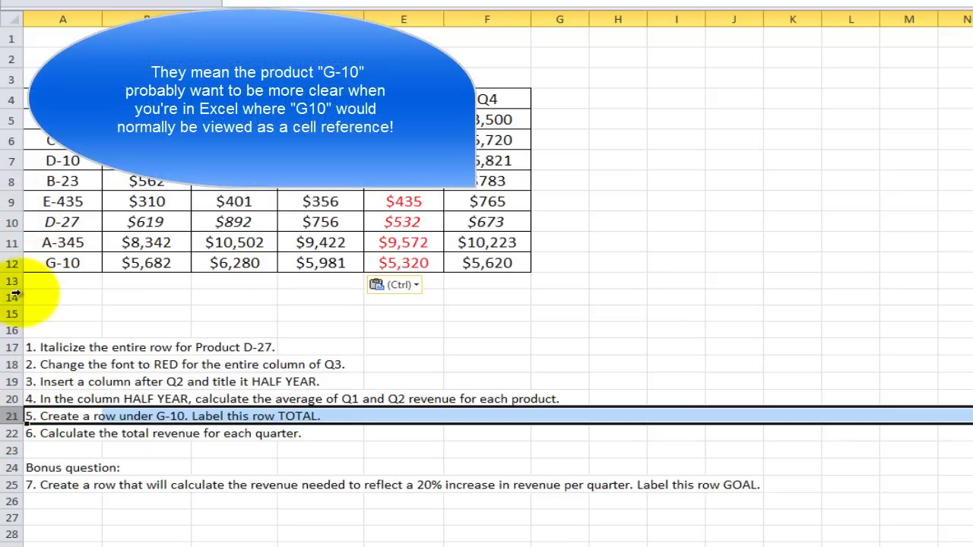
pyautogui.click(35, 300)
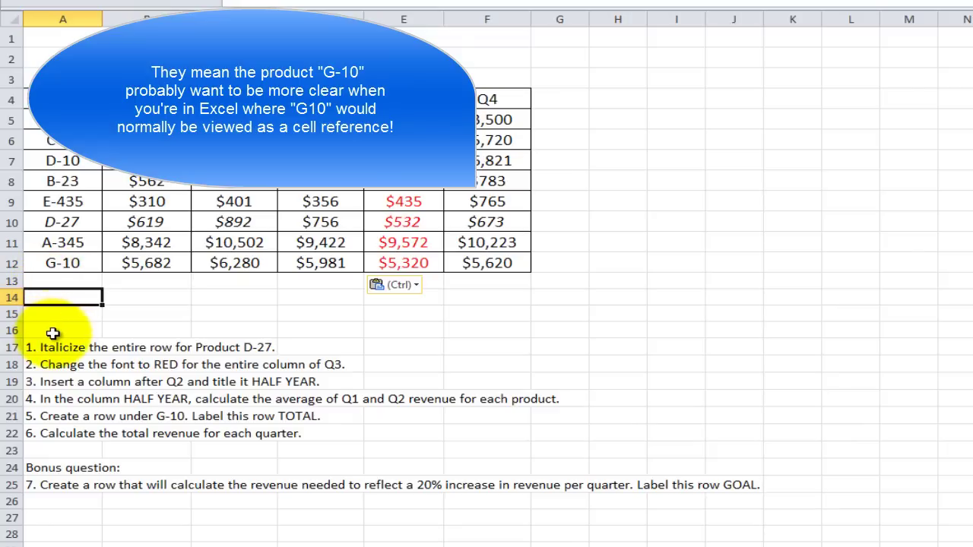
# Step: Label A14 Total, AutoSum B14 with Alt+=, and paste the sum across C14:F14
pyautogui.write('Total')
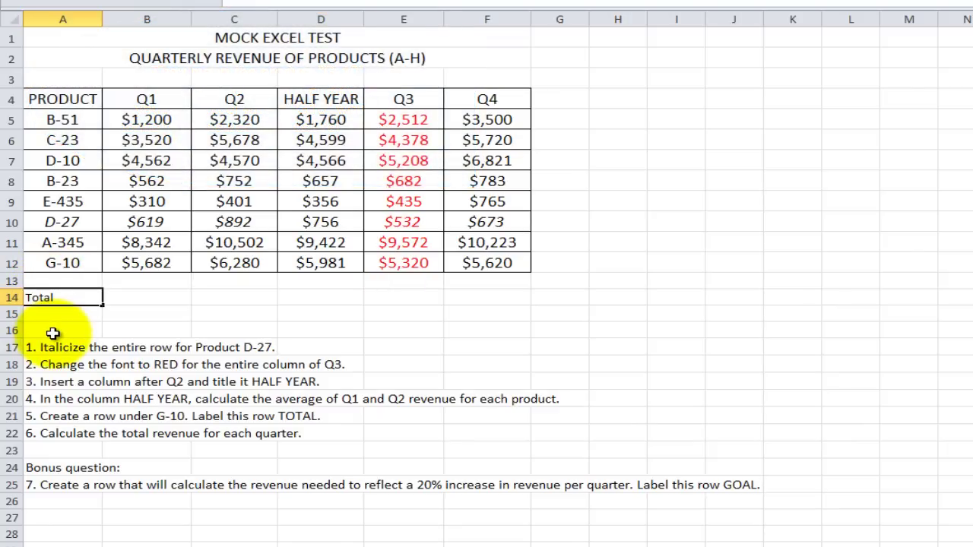
pyautogui.press('Tab')
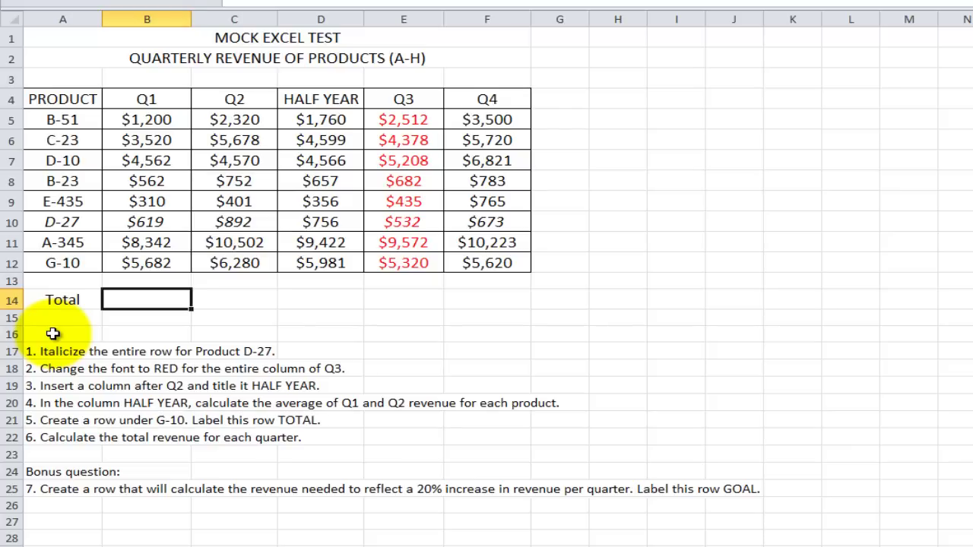
pyautogui.hotkey('alt', '=')
pyautogui.hotkey('ctrl', 'Return')
pyautogui.hotkey('ctrl', 'c')
pyautogui.press('Right')
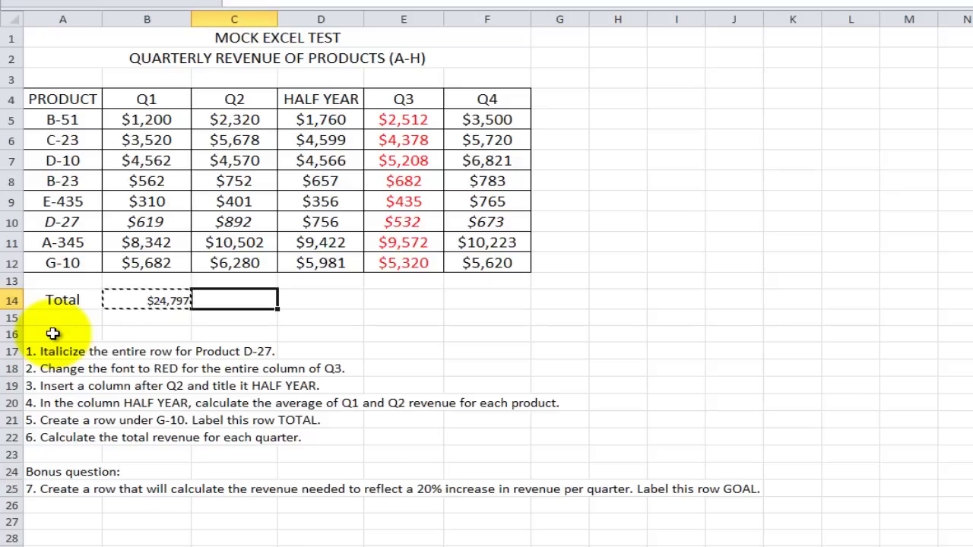
pyautogui.hotkey('ctrl', 'v')
pyautogui.press('Right')
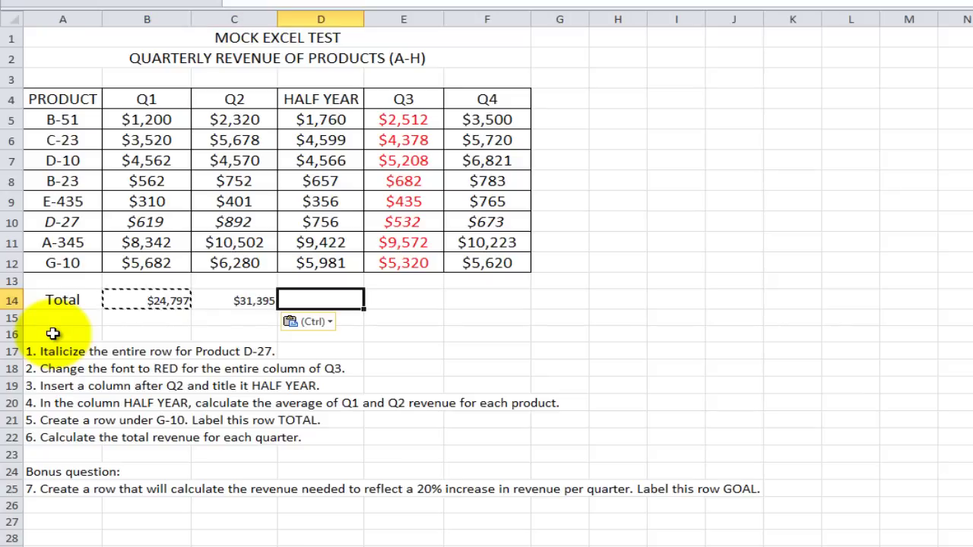
pyautogui.hotkey('ctrl', 'v')
pyautogui.press('Right')
pyautogui.hotkey('ctrl', 'v')
pyautogui.press('Right')
pyautogui.hotkey('ctrl', 'v')
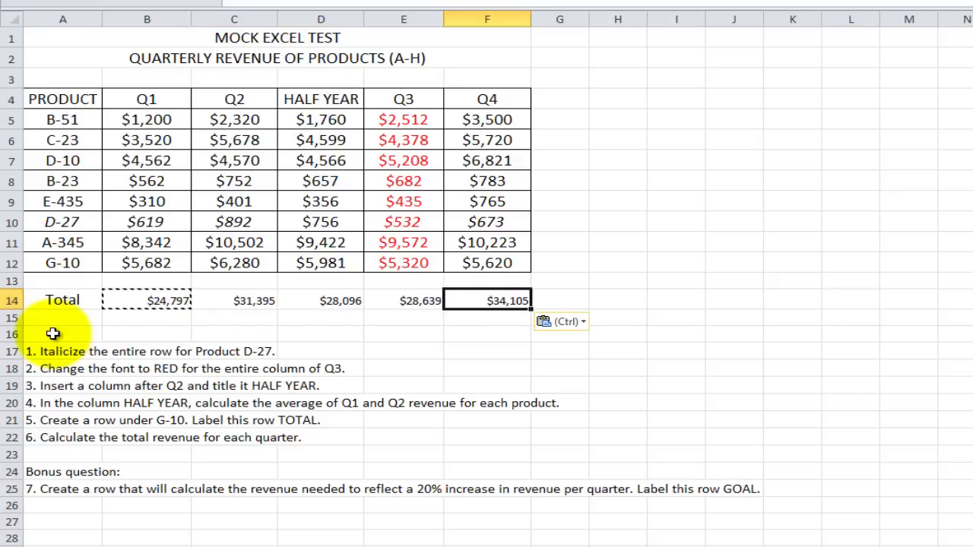
# Step: Erase the quarter sums from B14:F14, keeping only the Total label
pyautogui.press('Home')
pyautogui.press('Right')
pyautogui.hotkey('ctrl', 'shift', 'Right')
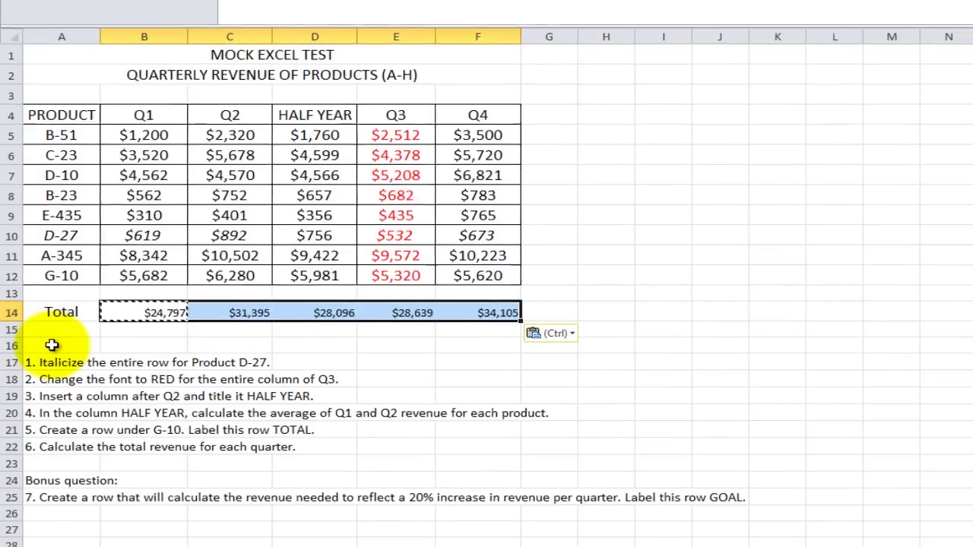
pyautogui.press('Delete')
pyautogui.press('Home')
pyautogui.press('Right')
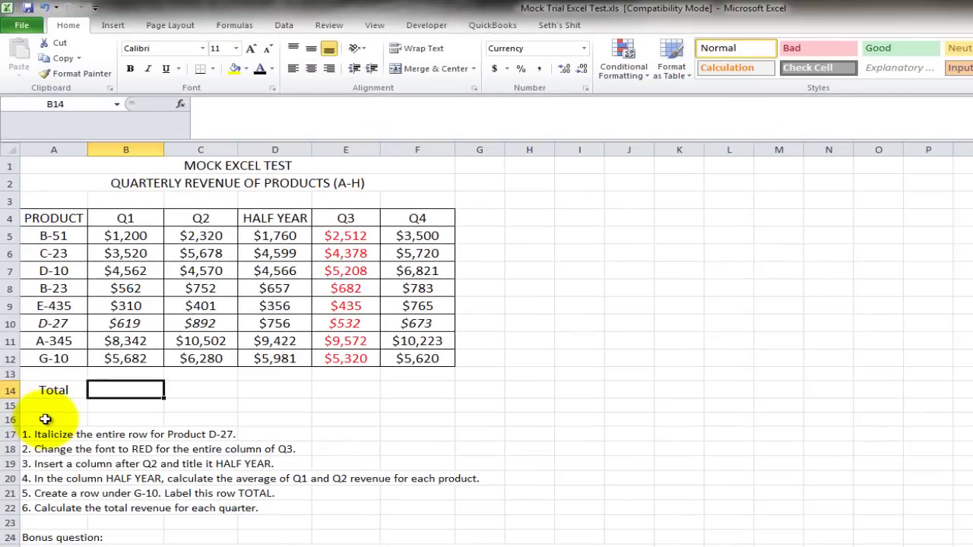
# Step: AutoSum the Q1 column in B14 with Alt+= and paste the formula across C14:F14
pyautogui.hotkey('alt', '=')
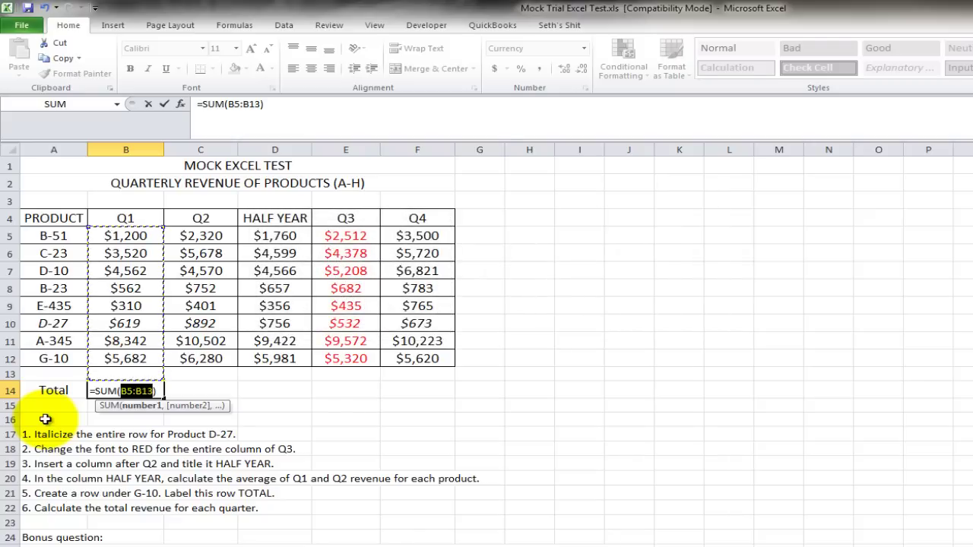
pyautogui.press('Return')
pyautogui.press('Up')
pyautogui.hotkey('ctrl', 'c')
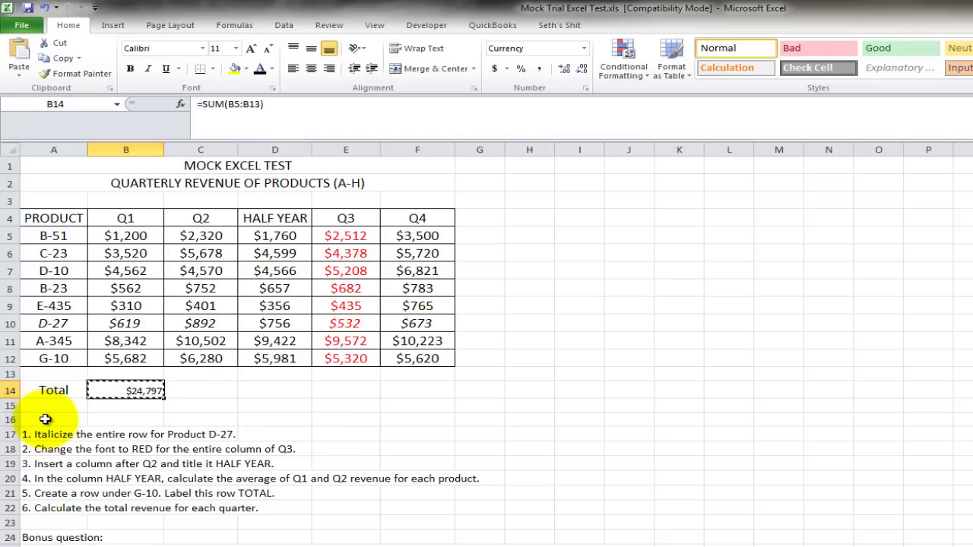
pyautogui.press('Right')
pyautogui.hotkey('shift', 'Right')
pyautogui.hotkey('shift', 'Right')
pyautogui.hotkey('shift', 'Right')
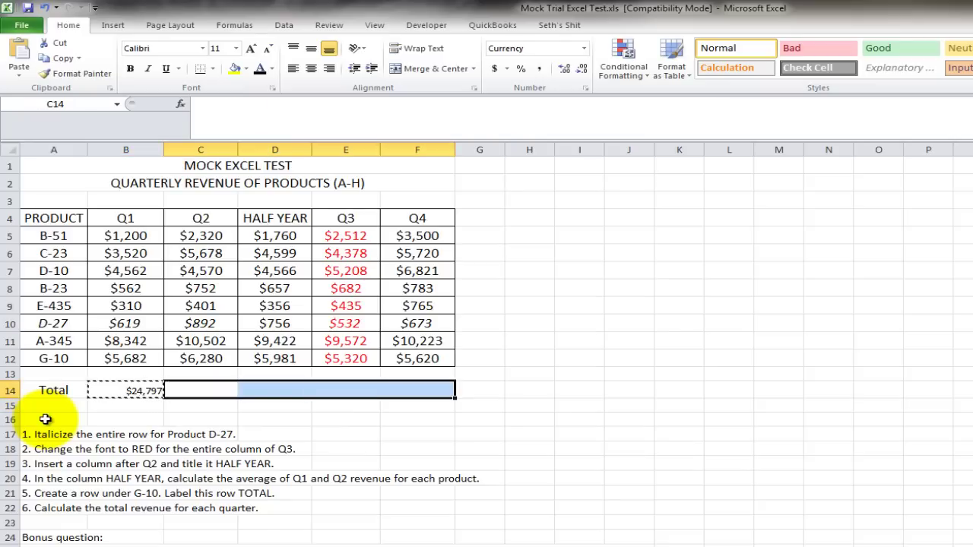
pyautogui.hotkey('ctrl', 'v')
# Step: Clear the Total row sums from B14:F14 to redo them another way
pyautogui.press('Left')
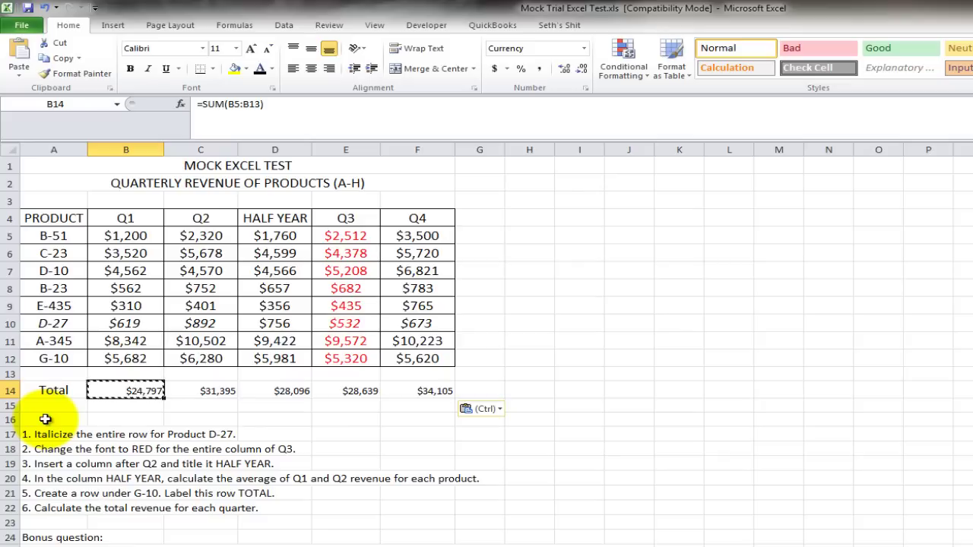
pyautogui.press('Left')
pyautogui.press('Right')
pyautogui.hotkey('shift', 'Right')
pyautogui.hotkey('shift', 'Right')
pyautogui.hotkey('shift', 'Right')
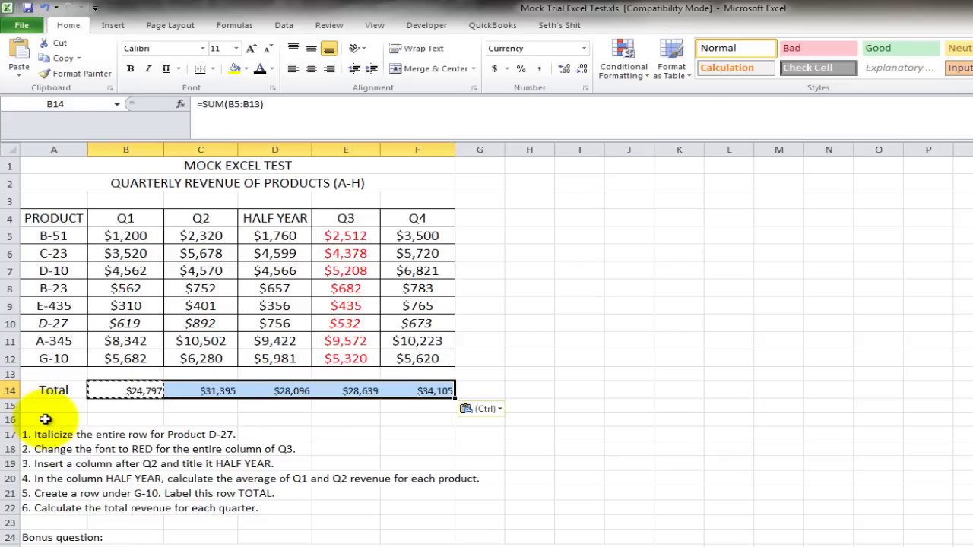
pyautogui.press('Delete')
pyautogui.hotkey('shift', 'Left')
pyautogui.hotkey('shift', 'Left')
pyautogui.hotkey('shift', 'Left')
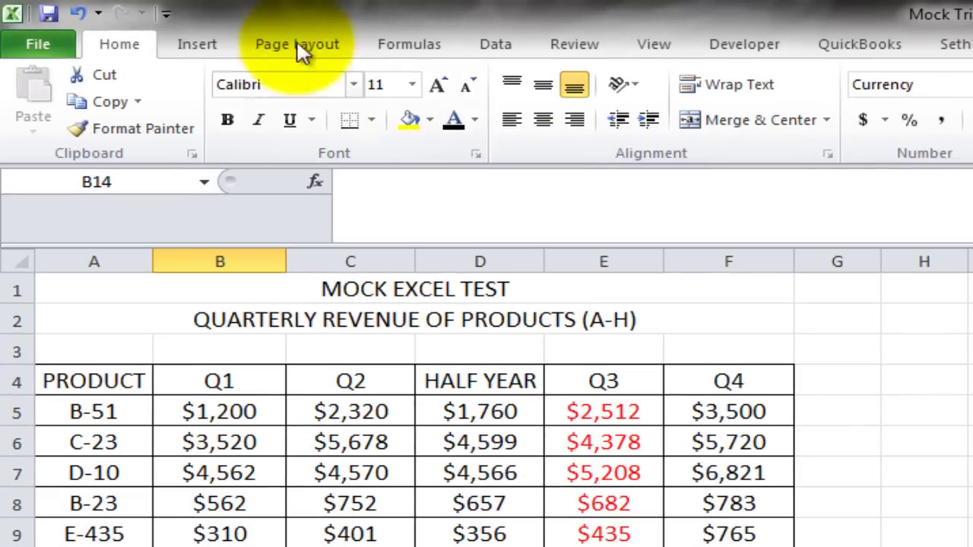
# Step: Insert a Q1 sum in B14 via Formulas > AutoSum > Sum
pyautogui.click(411, 53)
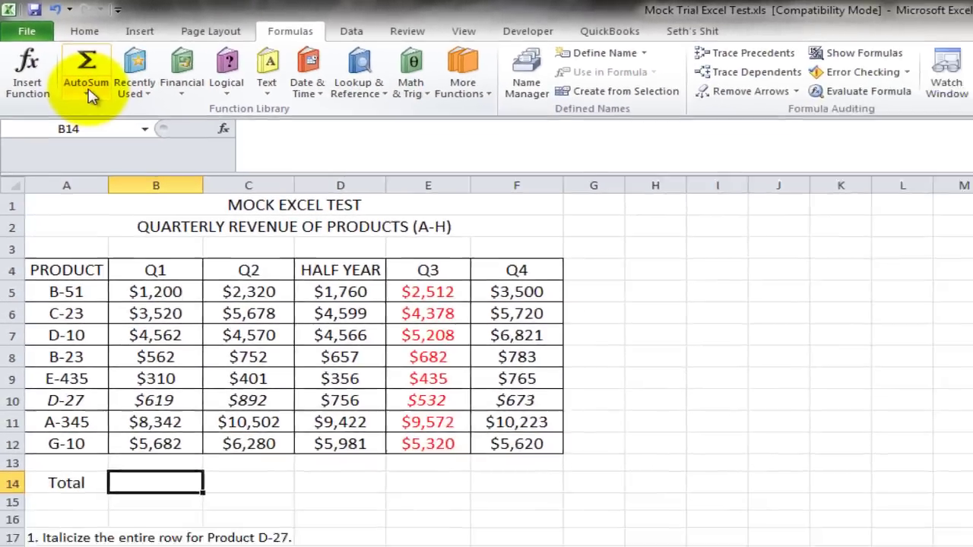
pyautogui.click(67, 72)
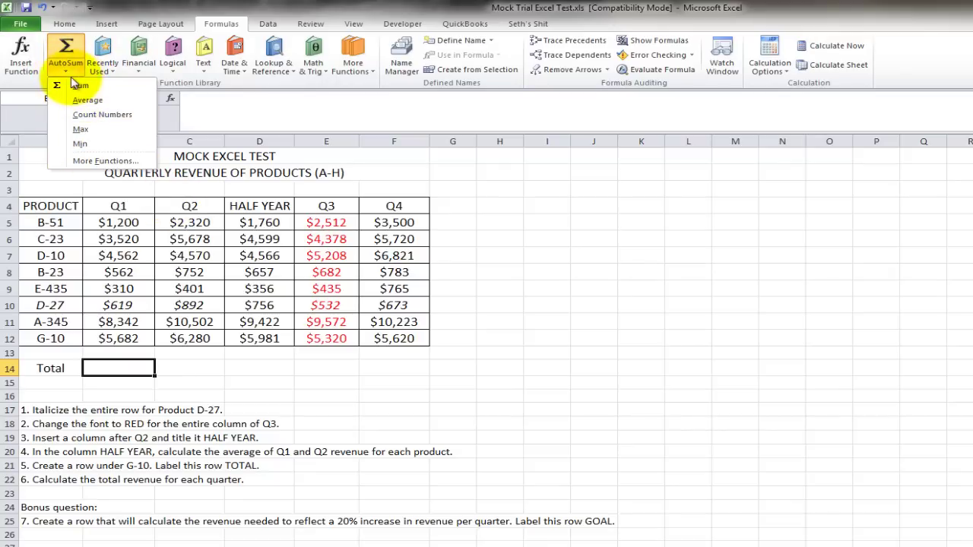
pyautogui.click(79, 85)
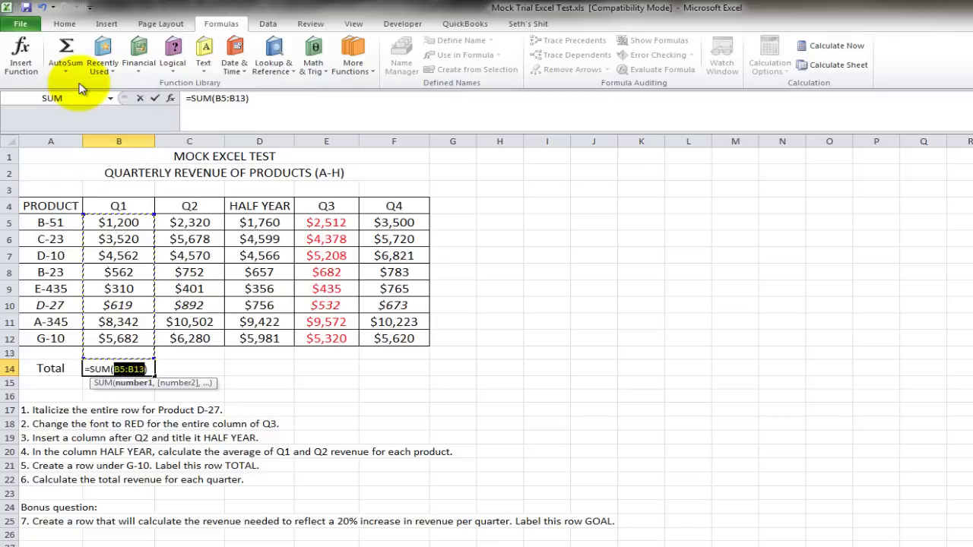
pyautogui.press('Return')
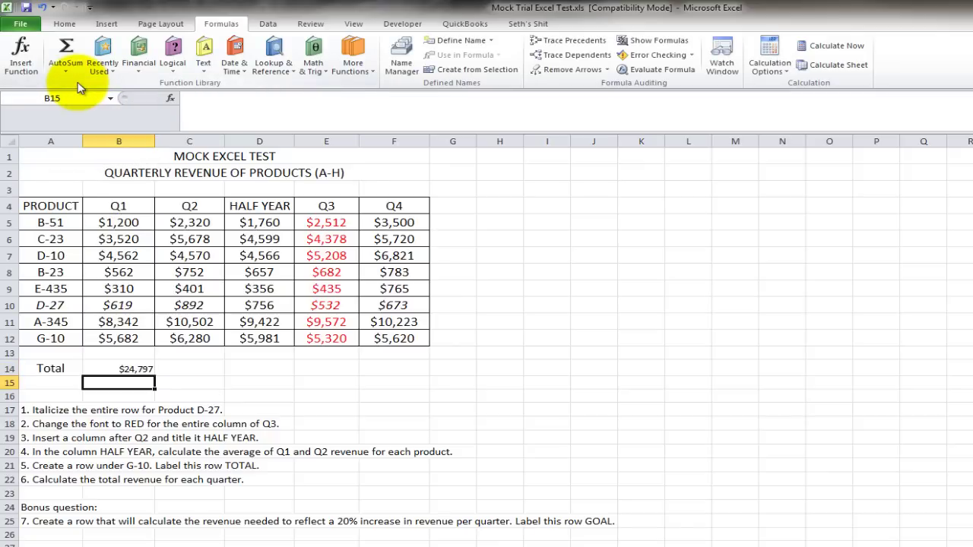
pyautogui.press('Up')
# Step: Type a =SUM formula over the Q1 range B5:B13 into B14
pyautogui.write('=sum')
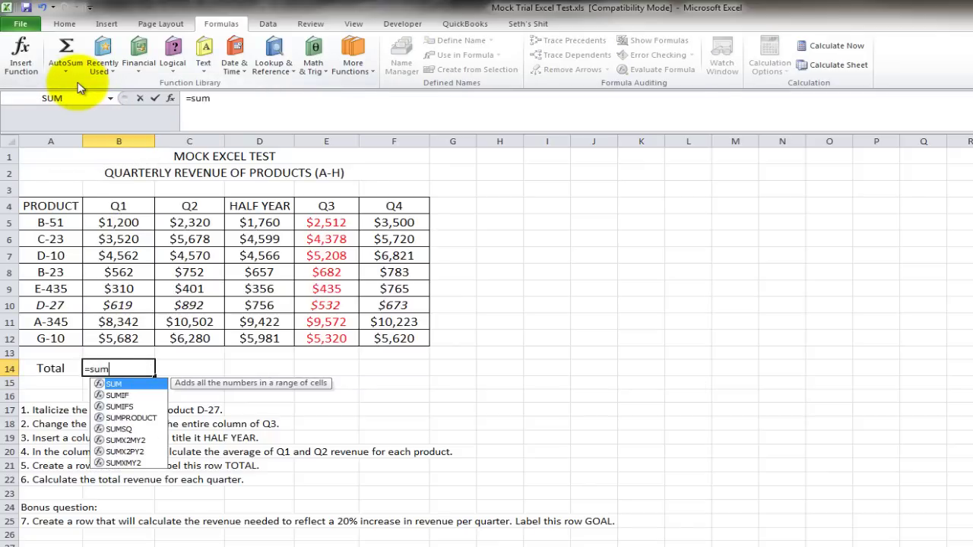
pyautogui.write('(')
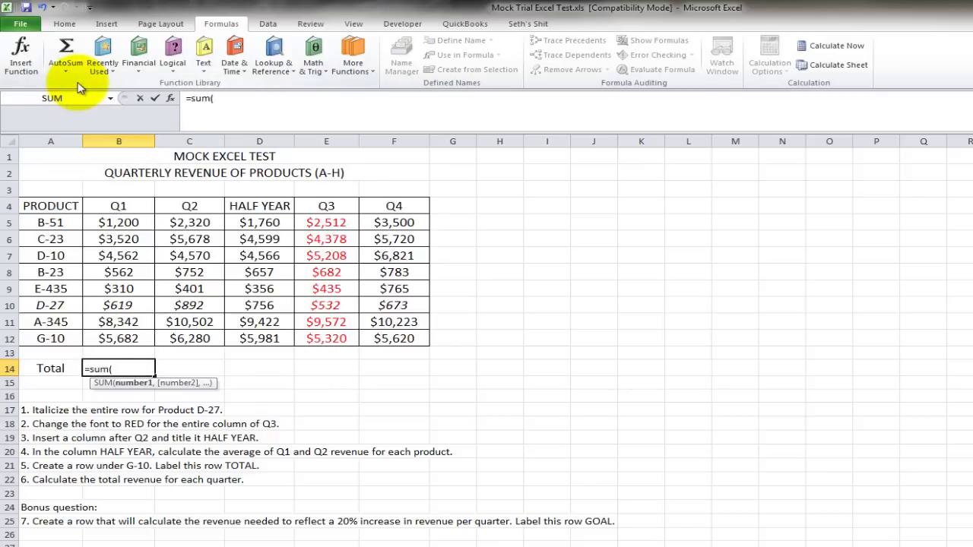
pyautogui.press('Up')
pyautogui.hotkey('shift', 'Up')
pyautogui.hotkey('shift', 'Up')
pyautogui.hotkey('shift', 'Up')
pyautogui.hotkey('shift', 'Up')
pyautogui.hotkey('shift', 'Up')
pyautogui.hotkey('shift', 'Up')
pyautogui.hotkey('shift', 'Up')
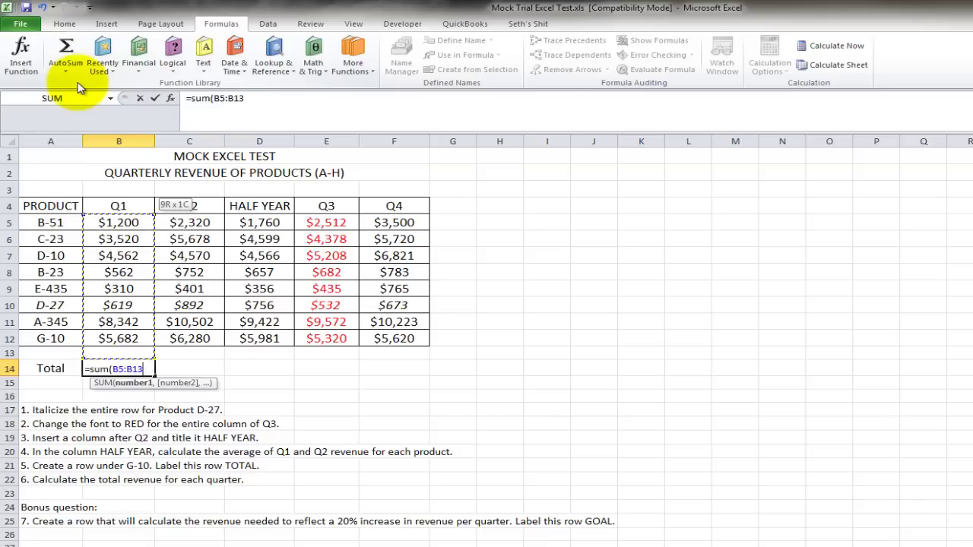
pyautogui.press('Return')
# Step: Copy the B14 sum across C14:F14, giving totals $24,797 through $34,105
pyautogui.press('Up')
pyautogui.hotkey('ctrl', 'c')
pyautogui.press('Right')
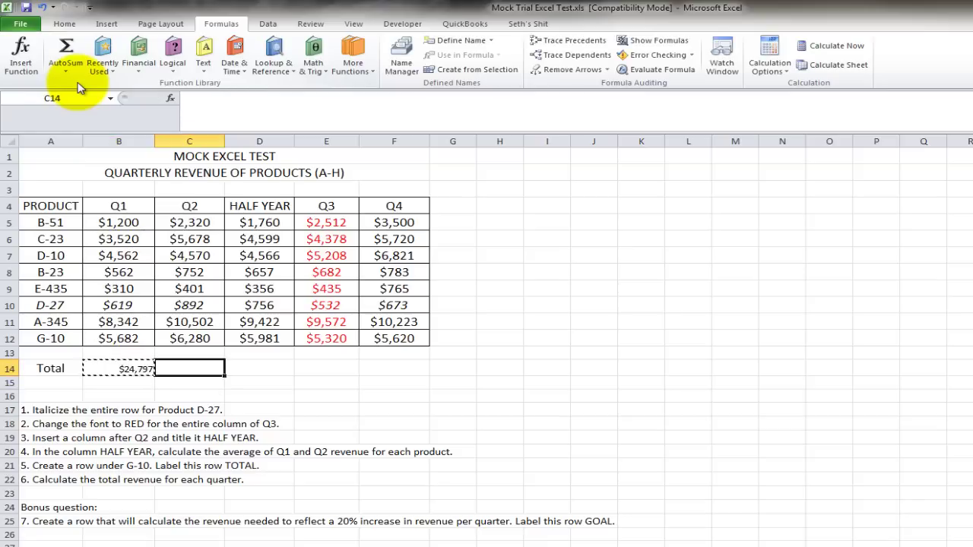
pyautogui.hotkey('shift', 'Right')
pyautogui.hotkey('shift', 'Right')
pyautogui.hotkey('shift', 'Right')
pyautogui.hotkey('ctrl', 'v')
pyautogui.press('Right')
pyautogui.press('Right')
pyautogui.press('Left')
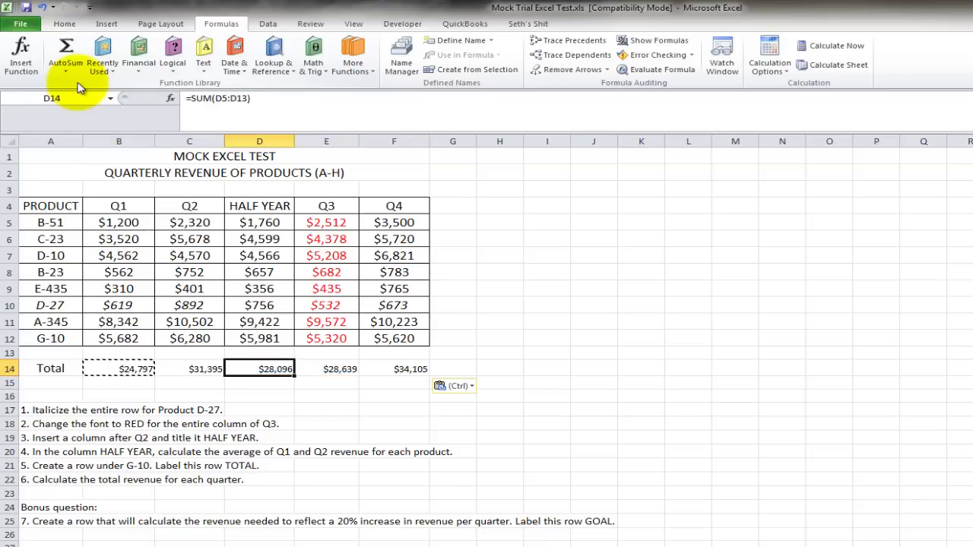
pyautogui.press('Left')
pyautogui.press('Left')
pyautogui.press('Left')
pyautogui.press('Right')
pyautogui.press('Right')
pyautogui.press('Right')
pyautogui.press('Right')
pyautogui.press('Right')
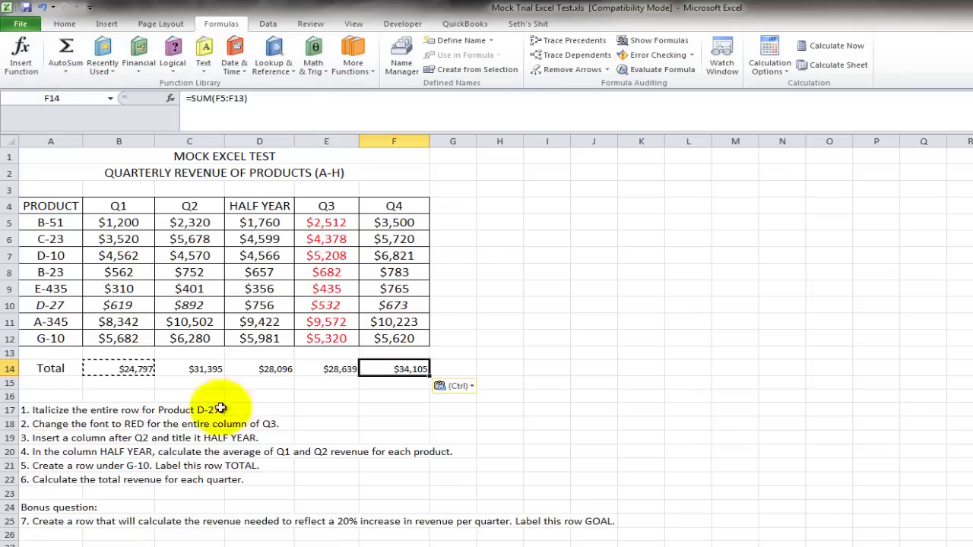
# Step: Insert a blank row 16 directly above the instructions
pyautogui.click(48, 522)
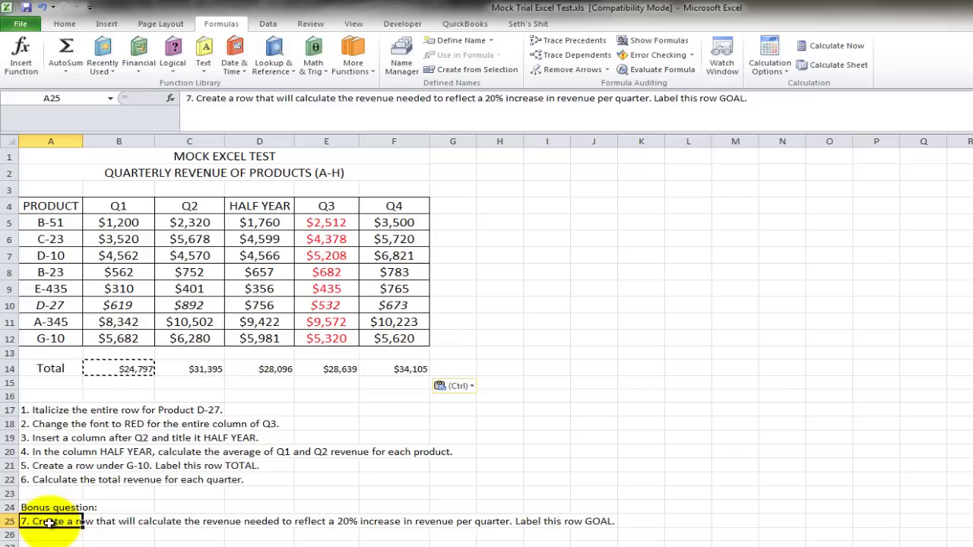
pyautogui.click(61, 382)
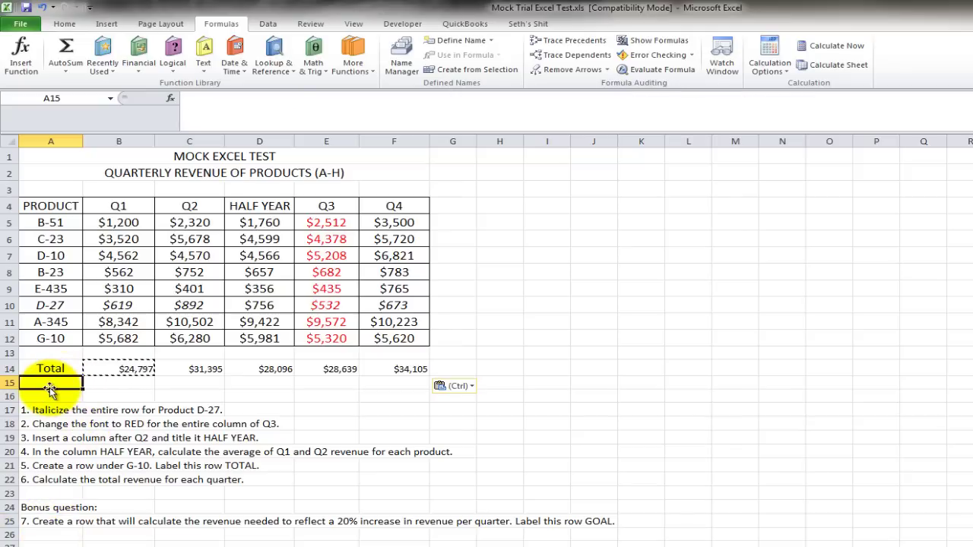
pyautogui.press('Escape')
pyautogui.click(6, 396)
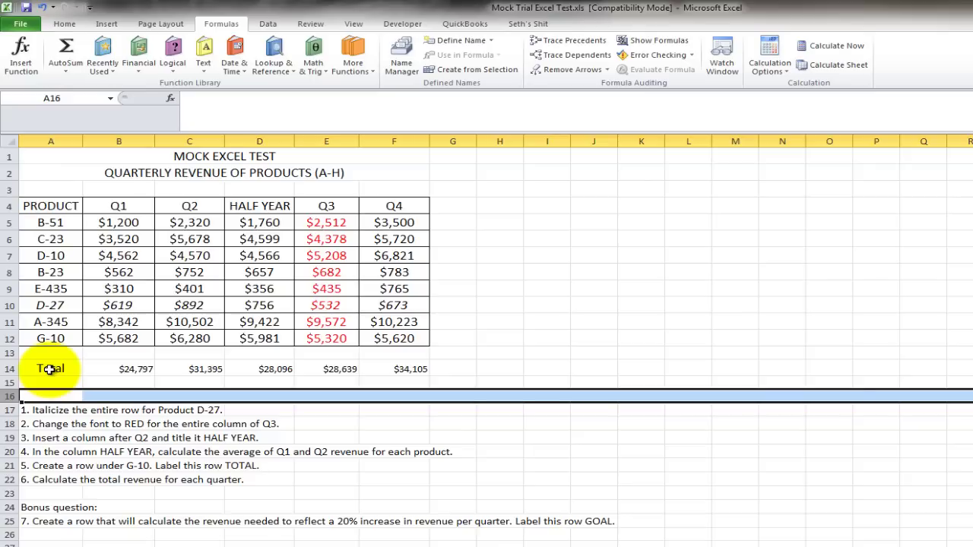
pyautogui.hotkey('ctrl', 'shift', '=')
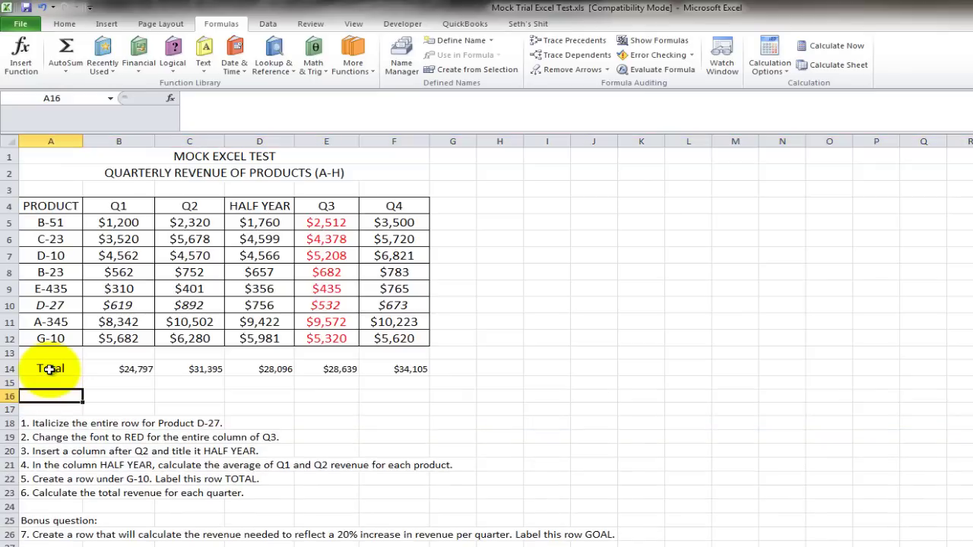
# Step: Label A16 '20% Increase' and enter =B14*1.2 in C16, showing $29,756.68
pyautogui.write('20% Increase')
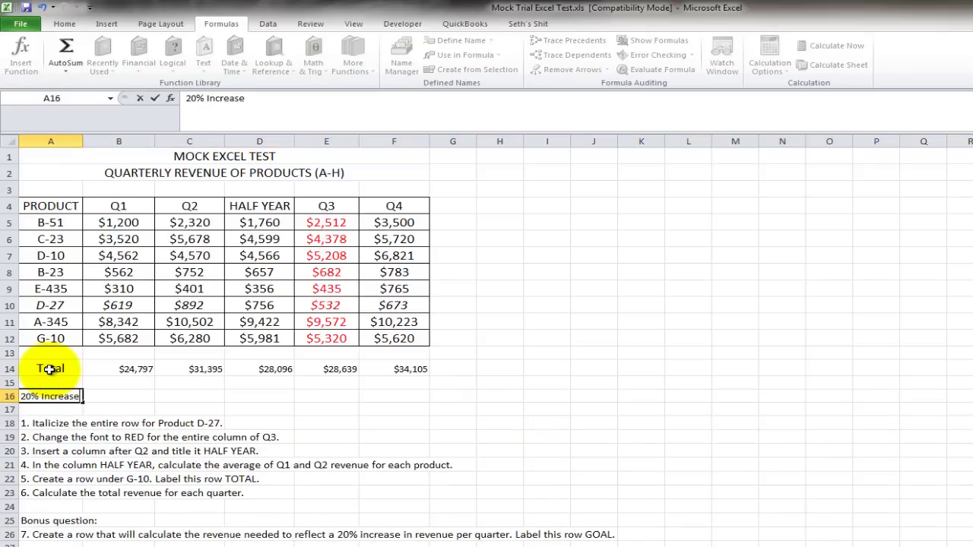
pyautogui.press('Tab')
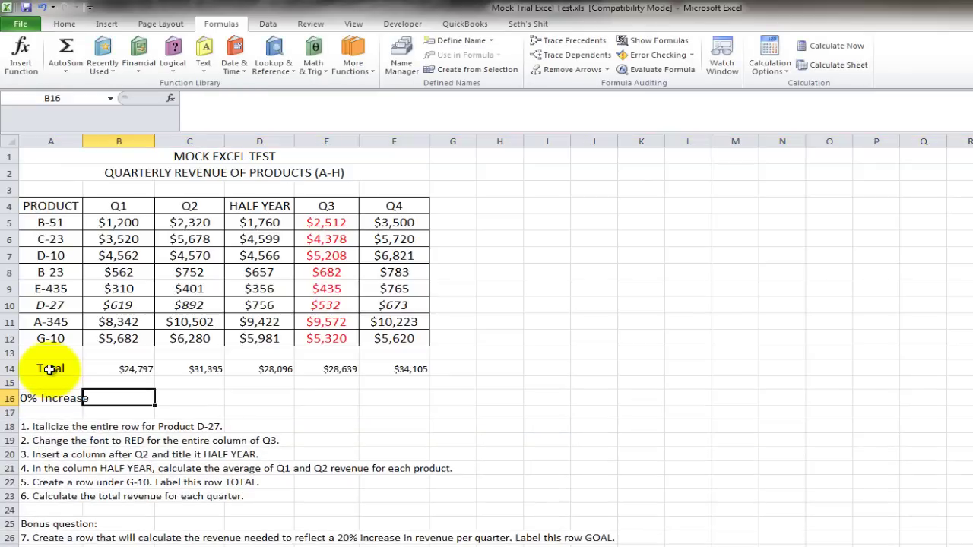
pyautogui.press('Tab')
pyautogui.write('=')
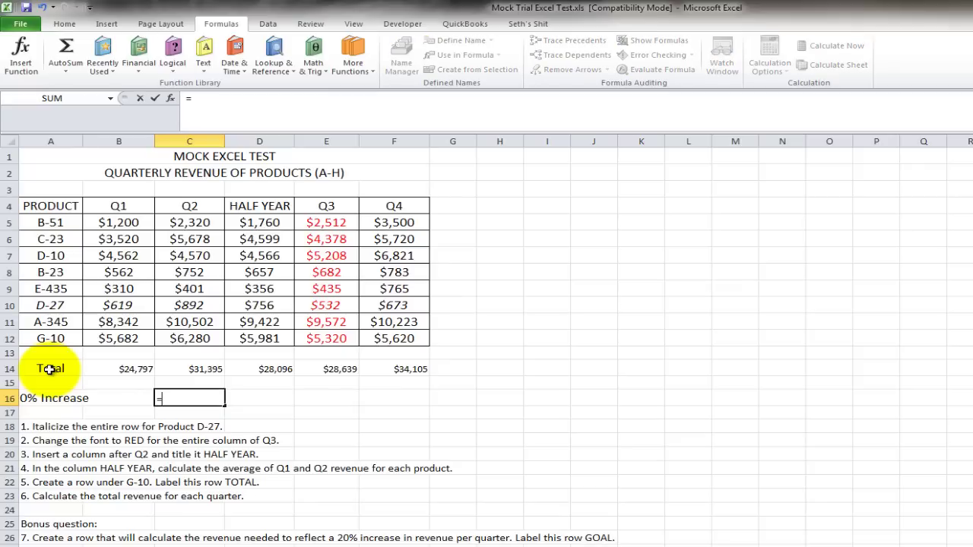
pyautogui.press('Left')
pyautogui.press('Up')
pyautogui.press('Up')
pyautogui.press('Up')
pyautogui.press('Down')
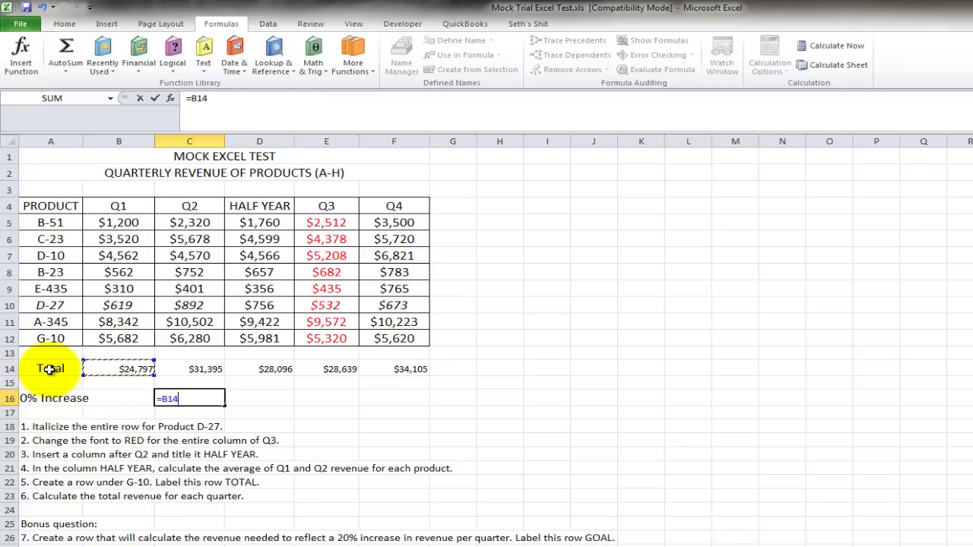
pyautogui.write('*')
pyautogui.press('Return')
pyautogui.press('Up')
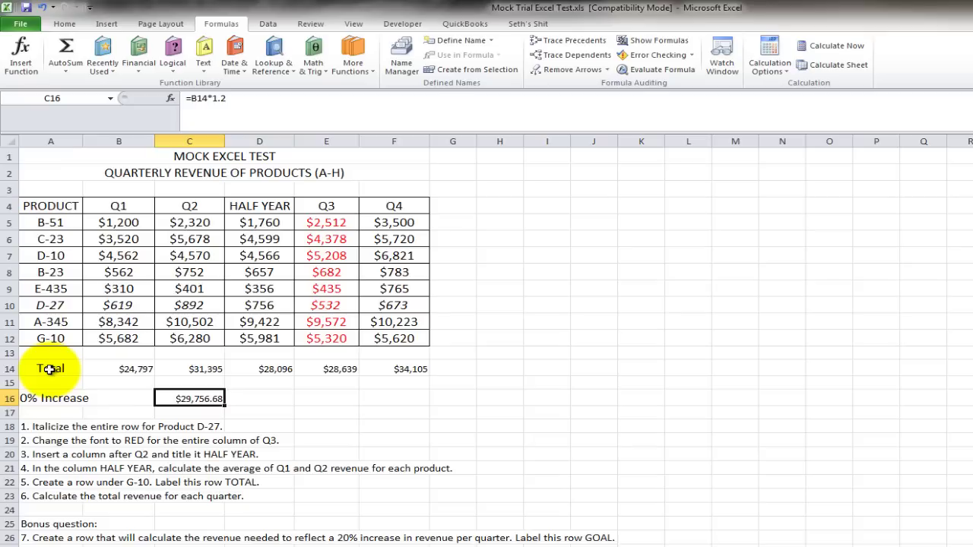
# Step: Paste the 120% formula from C16 across D16:F16 of row 16
pyautogui.press('Right')
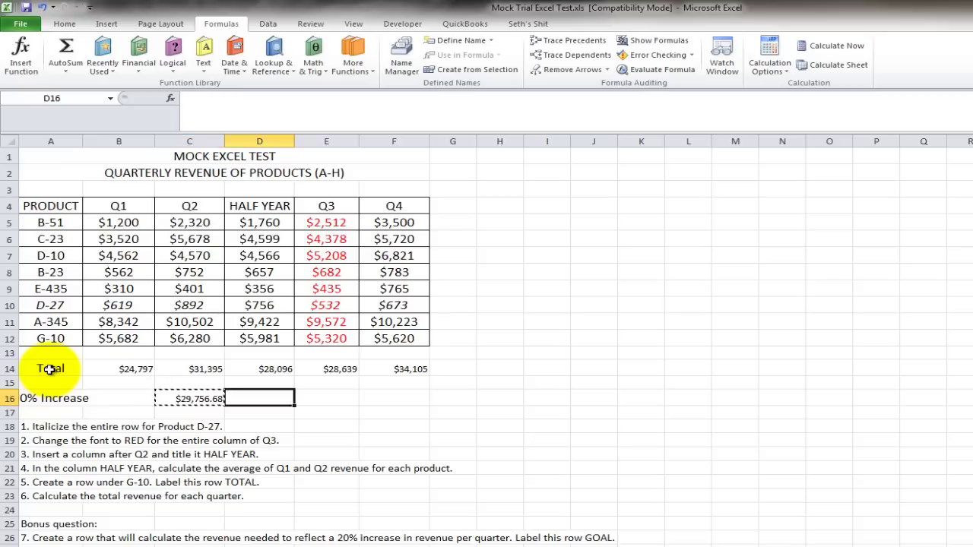
pyautogui.hotkey('shift', 'Right')
pyautogui.hotkey('shift', 'Right')
pyautogui.hotkey('ctrl', 'v')
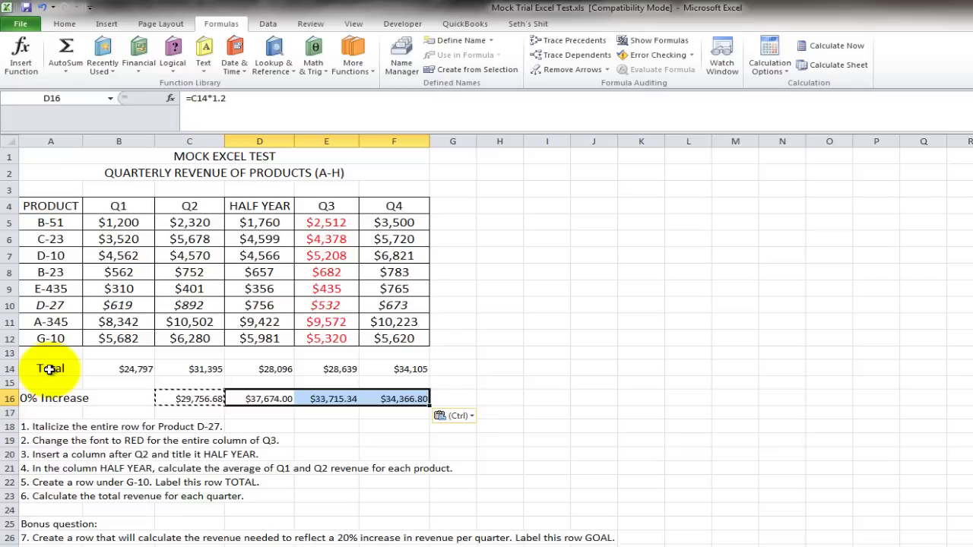
pyautogui.press('Right')
pyautogui.press('Right')
# Step: Review the pasted 120% formulas along row 16 against the totals above
pyautogui.press('Left')
pyautogui.press('Left')
pyautogui.press('Left')
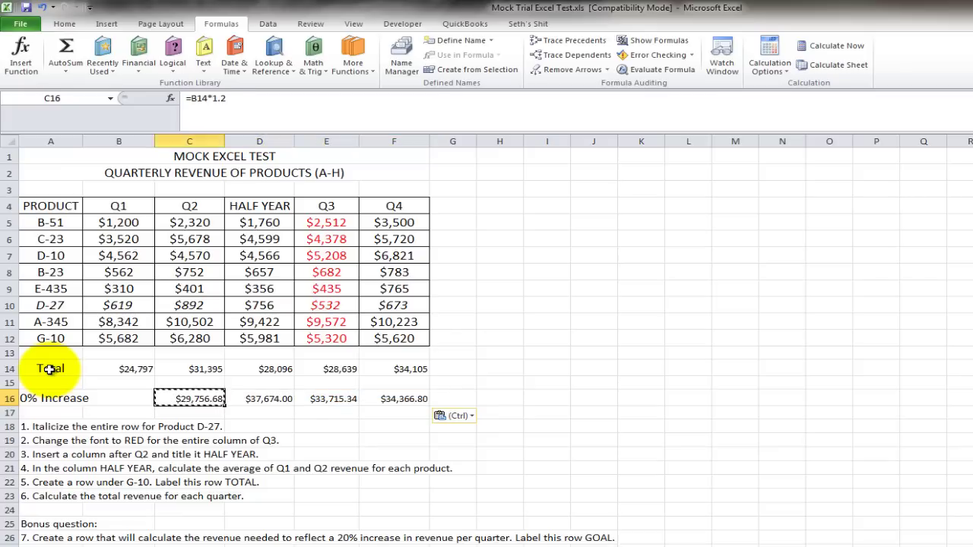
pyautogui.press('Left')
pyautogui.press('Right')
pyautogui.press('Right')
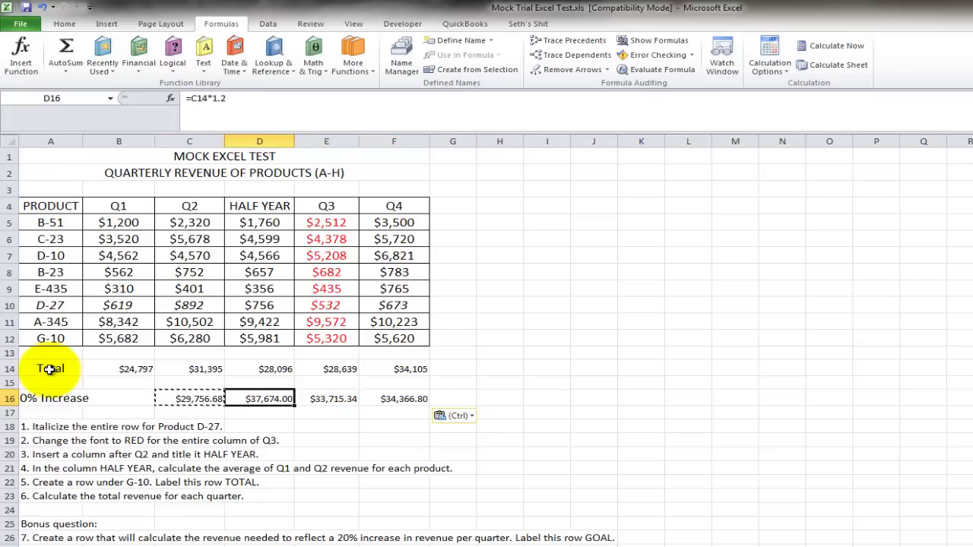
pyautogui.press('Left')
pyautogui.press('Up')
pyautogui.press('Up')
pyautogui.press('Left')
pyautogui.press('Right')
pyautogui.press('Down')
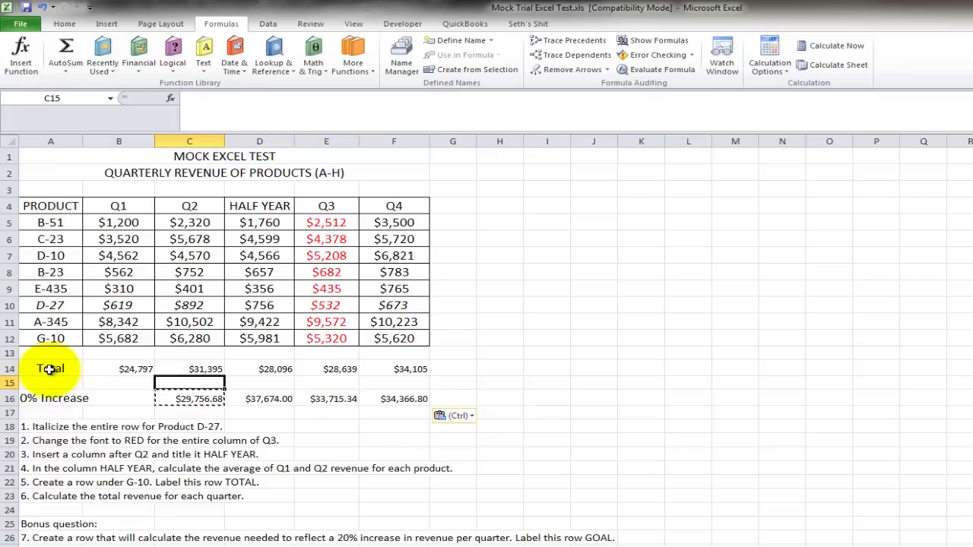
pyautogui.press('Down')
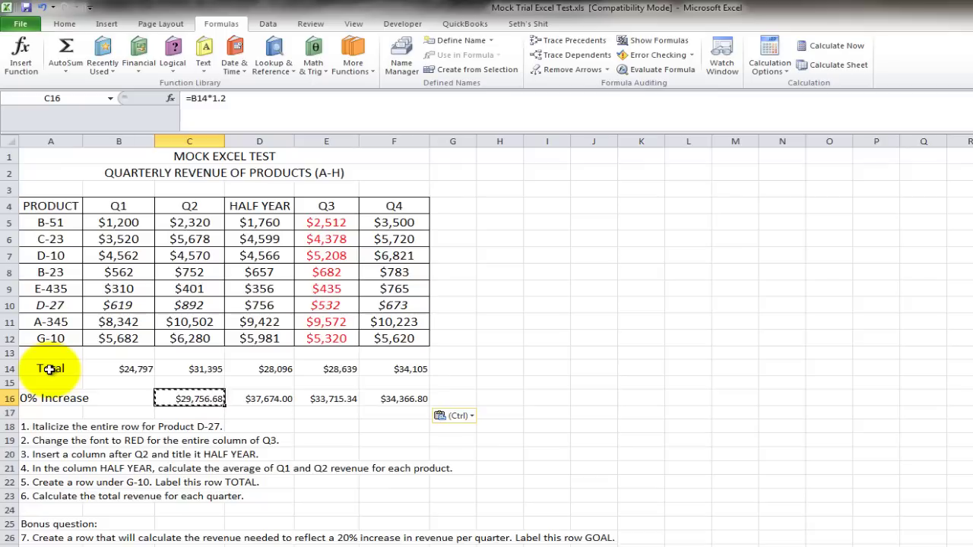
# Step: Compare the Q2 total's SUM formula with the goal formula, then label row 16 'Goal'
pyautogui.press('Up')
pyautogui.press('Up')
pyautogui.press('Down')
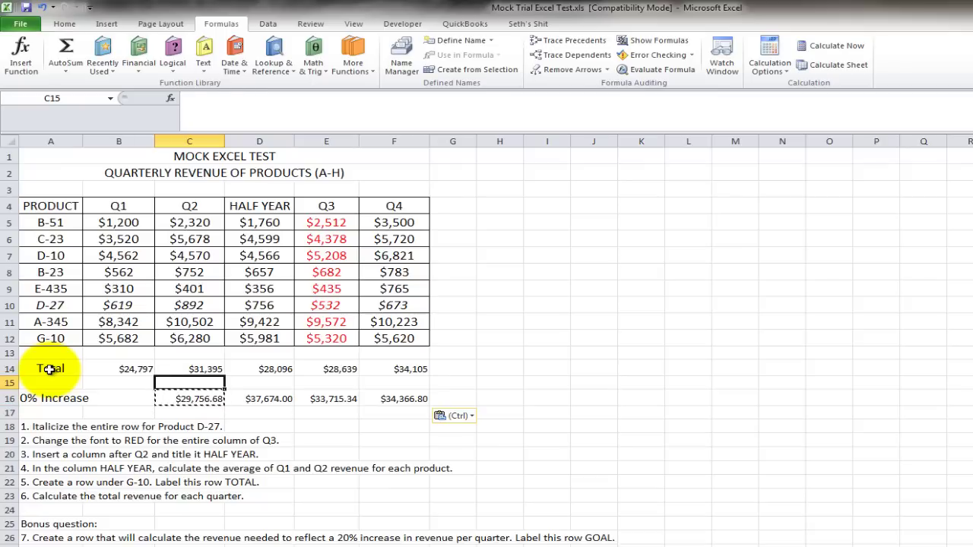
pyautogui.press('Up')
pyautogui.press('Down')
pyautogui.press('Down')
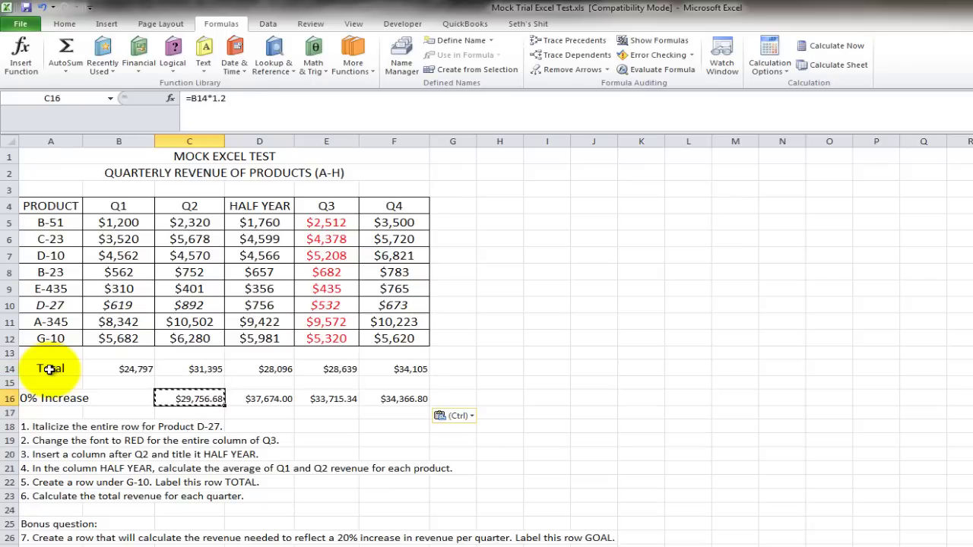
pyautogui.press('Up')
pyautogui.press('Up')
pyautogui.press('Down')
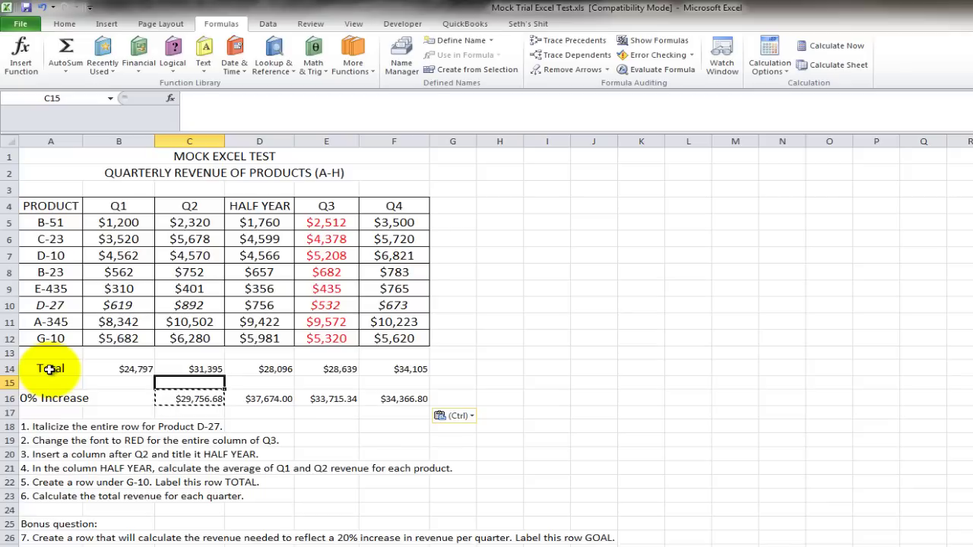
pyautogui.press('Down')
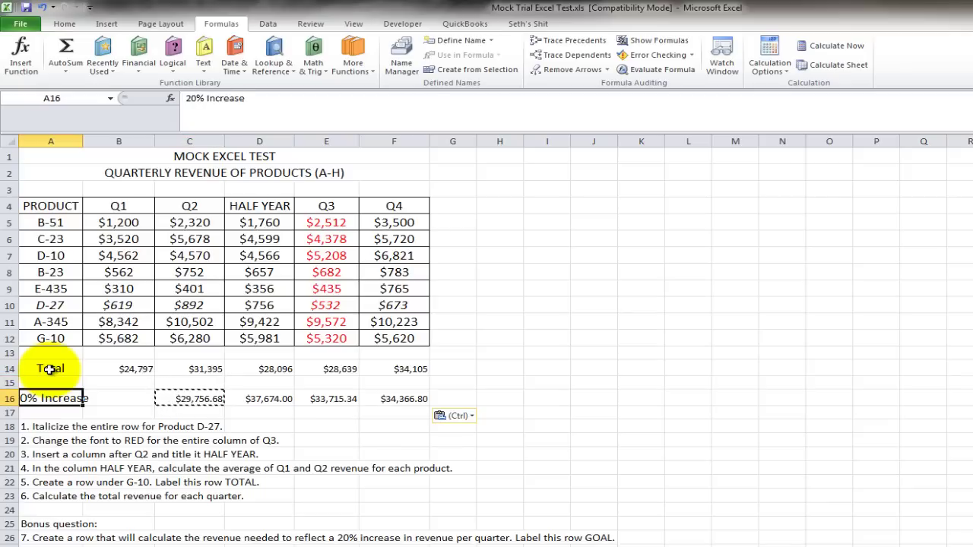
pyautogui.write('Goal')
pyautogui.press('Tab')
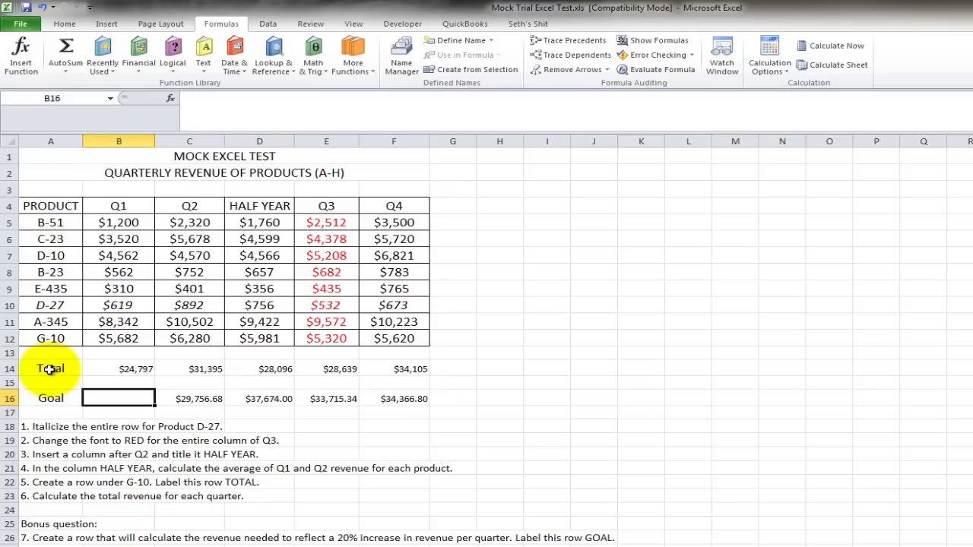
# Step: Enter the Q1 goal formula =B14*1.2 in B16
pyautogui.press('Tab')
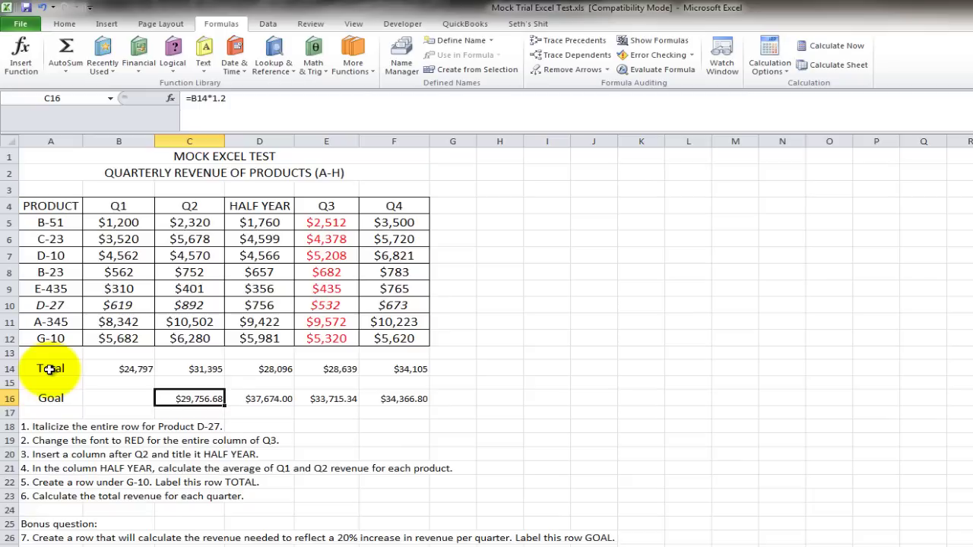
pyautogui.press('Left')
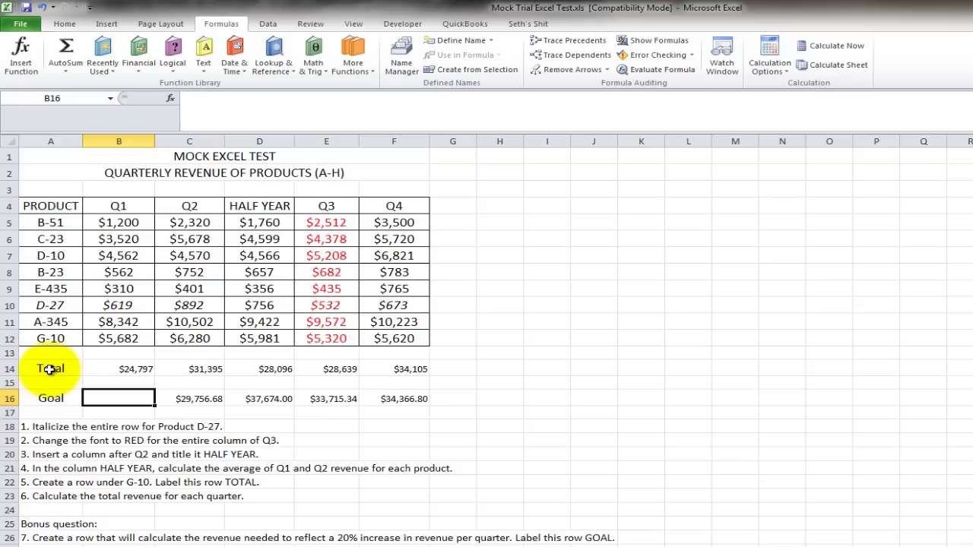
pyautogui.write('=')
pyautogui.press('Up')
pyautogui.press('Up')
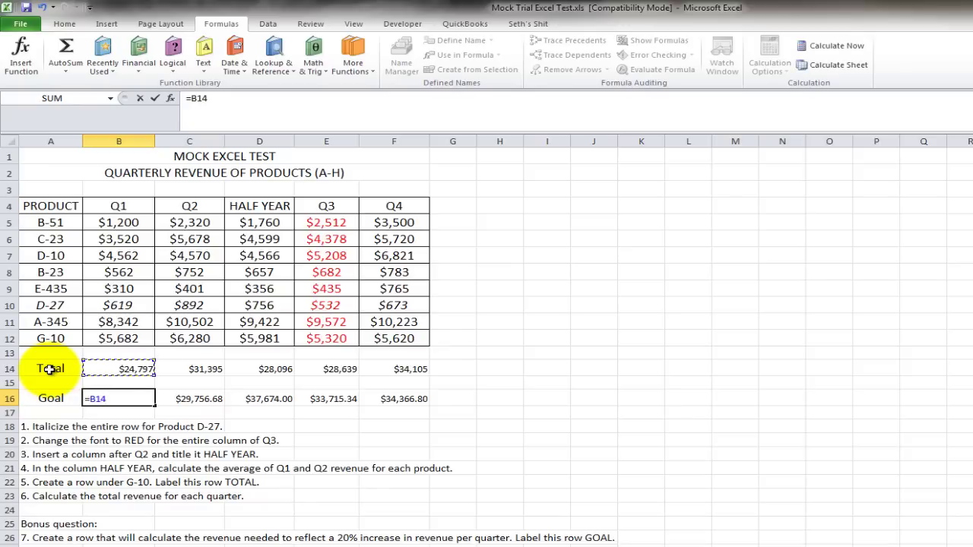
pyautogui.write('*1.2')
pyautogui.press('Return')
pyautogui.press('Up')
# Step: Copy the goal formula across C16:F16 and clear the HALF YEAR goal cell
pyautogui.hotkey('ctrl', 'c')
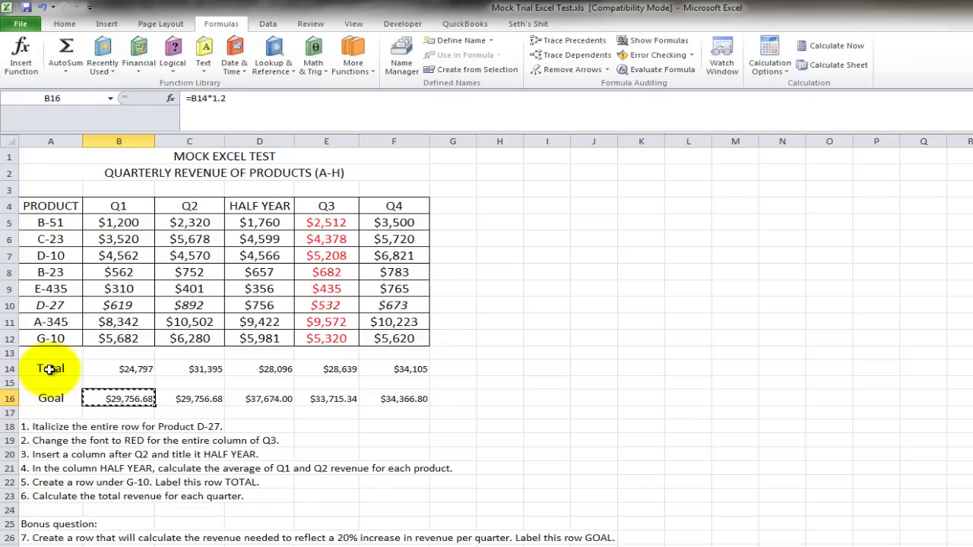
pyautogui.hotkey('ctrl', 'shift', 'Right')
pyautogui.hotkey('ctrl', 'v')
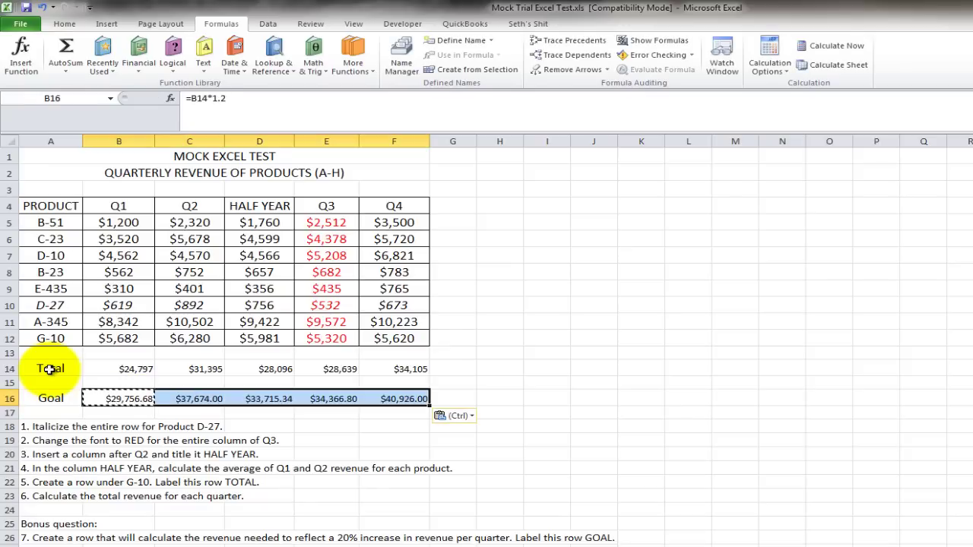
pyautogui.press('Right')
pyautogui.press('Right')
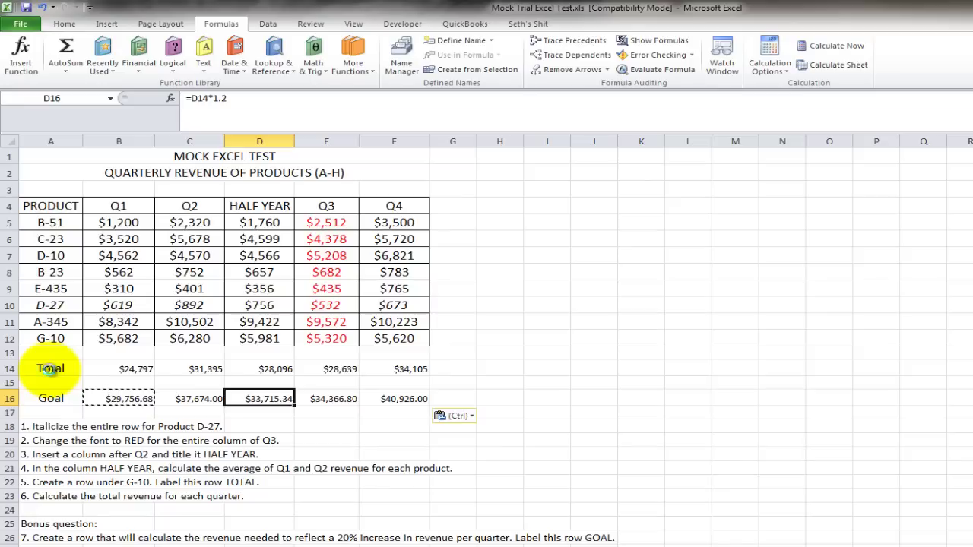
pyautogui.press('Delete')
pyautogui.press('Left')
pyautogui.press('Left')
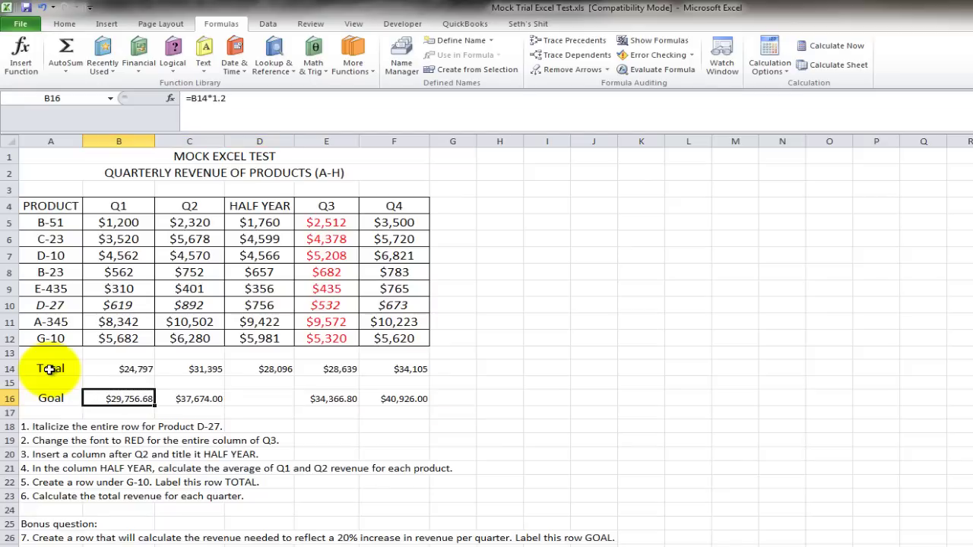